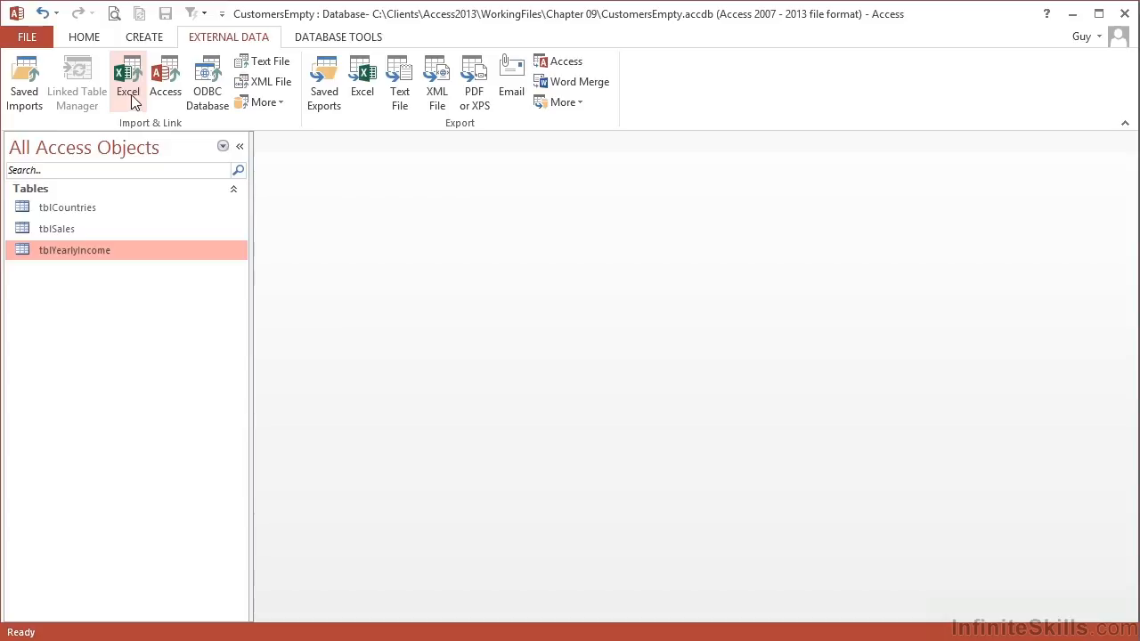
# Set up an Excel import that appends the records of salesData.xlsx in Chapter 09 to the tblSales table
pyautogui.click(129, 84)
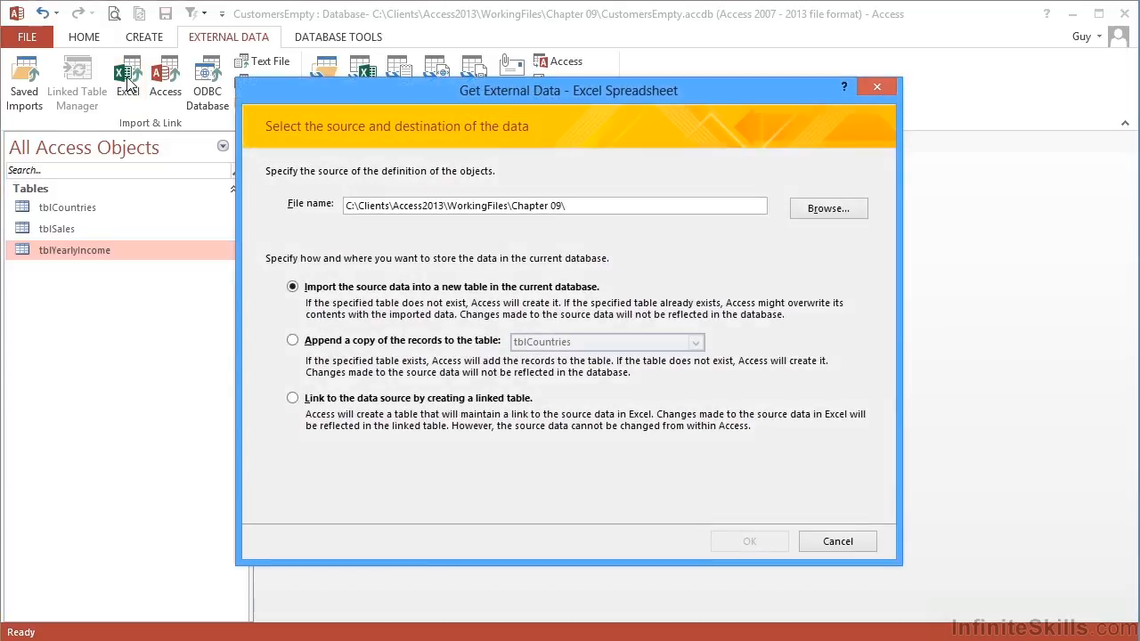
pyautogui.click(826, 210)
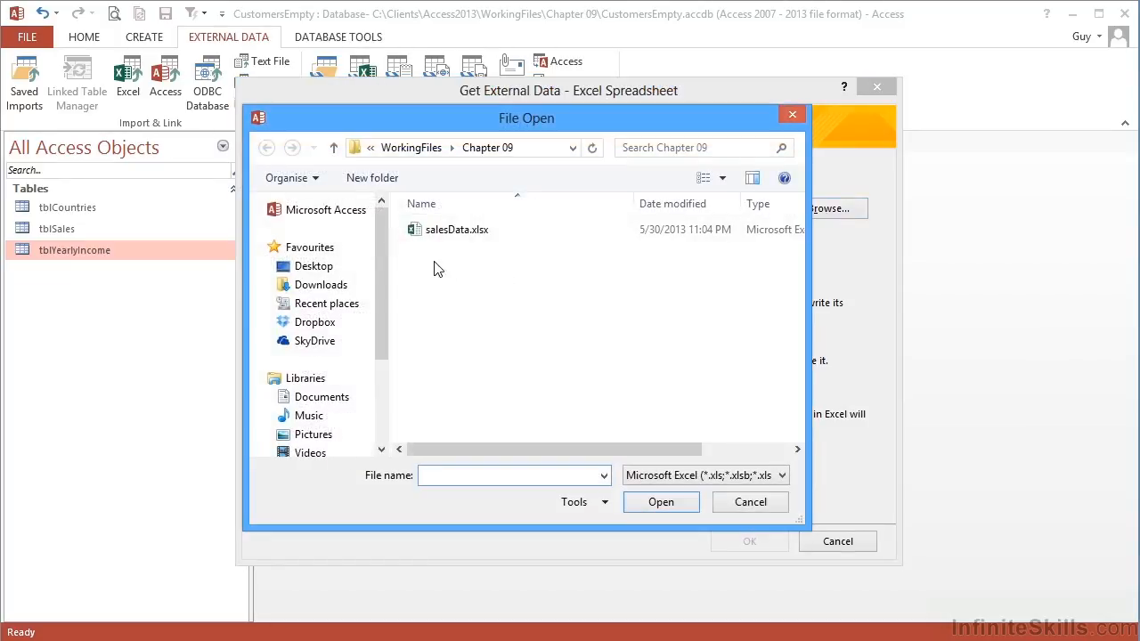
pyautogui.click(440, 233)
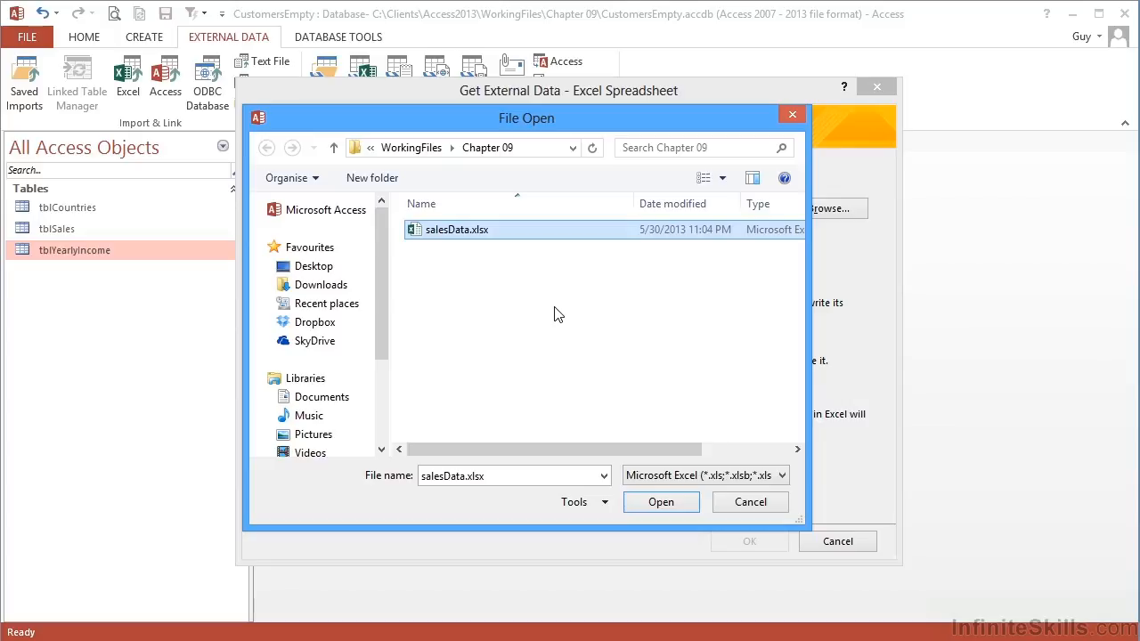
pyautogui.click(675, 503)
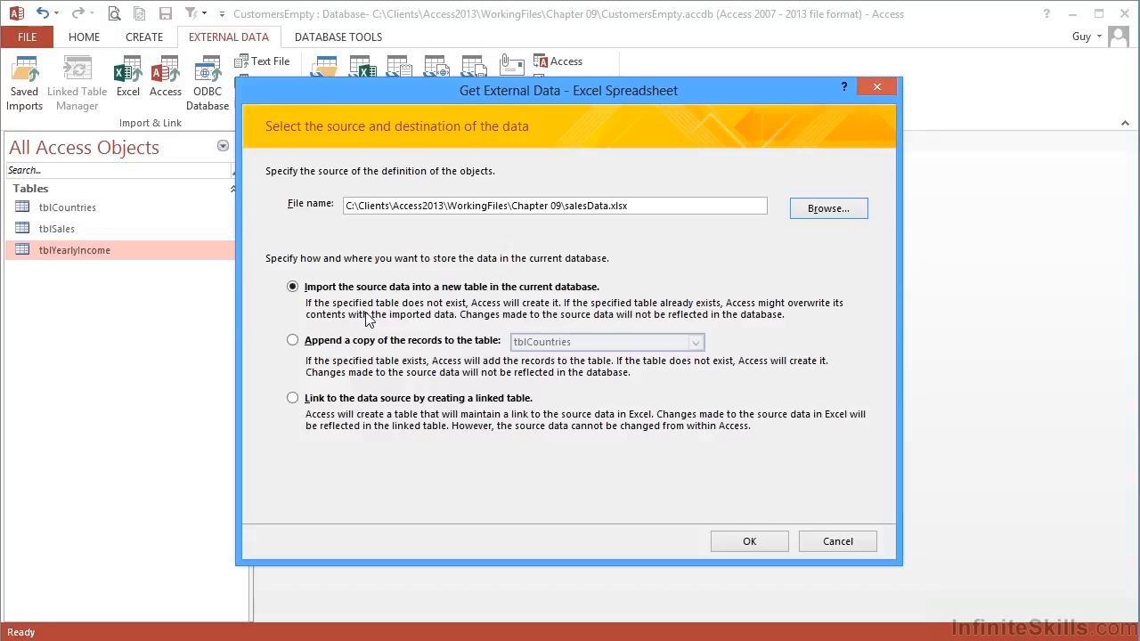
pyautogui.click(293, 341)
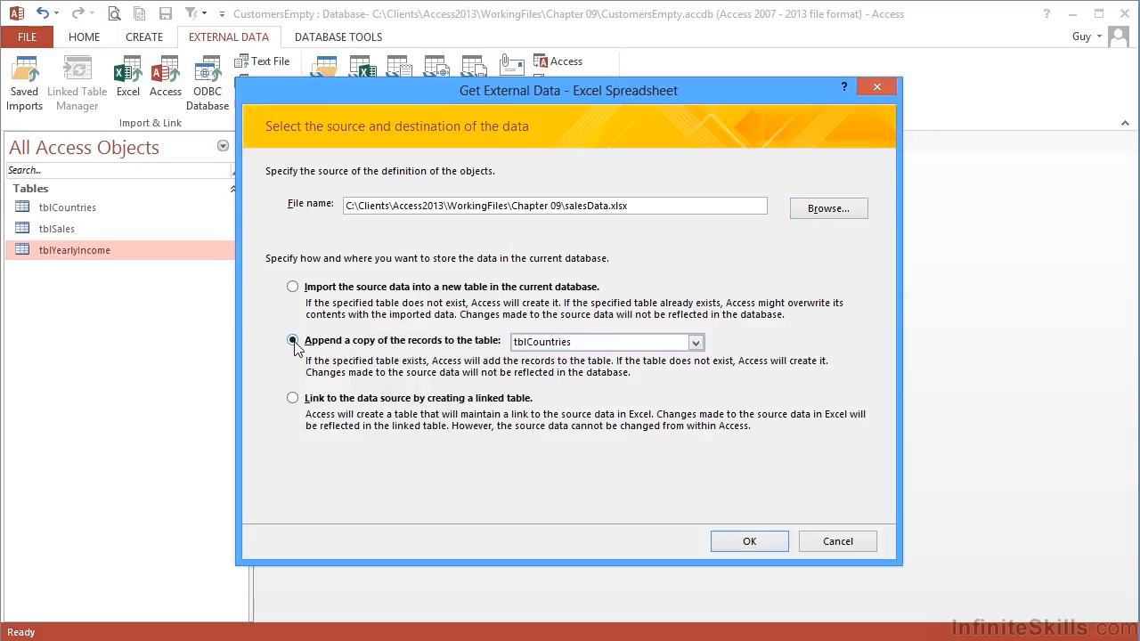
pyautogui.click(695, 343)
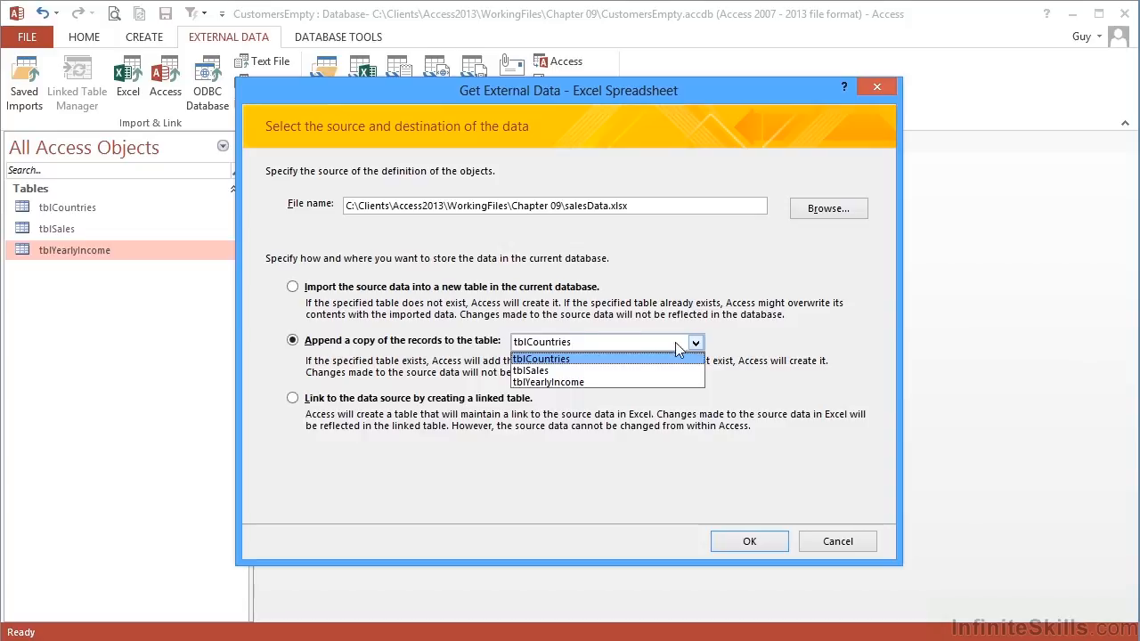
pyautogui.click(538, 374)
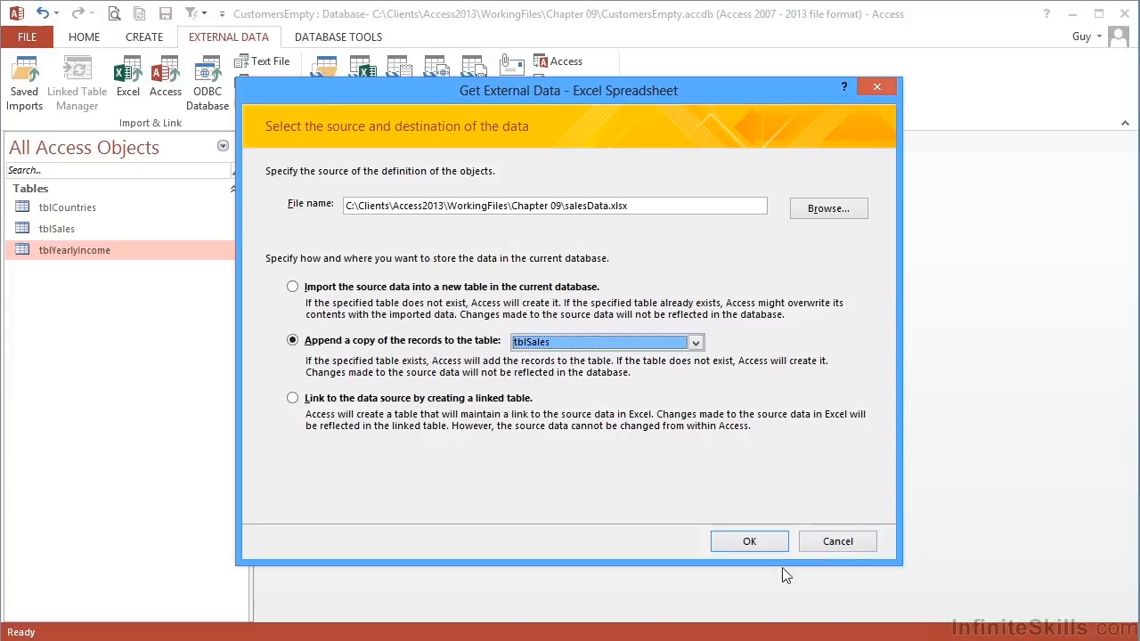
# Try to run the spreadsheet import into tblSales with the first row as column headings, and leave the wizard
pyautogui.click(746, 544)
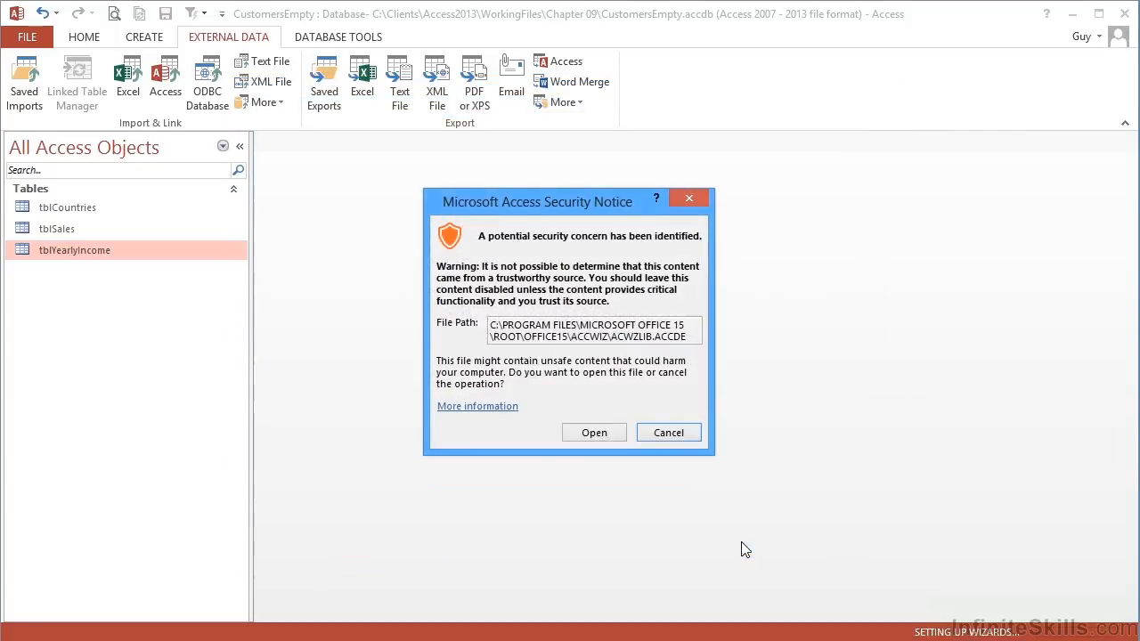
pyautogui.click(592, 433)
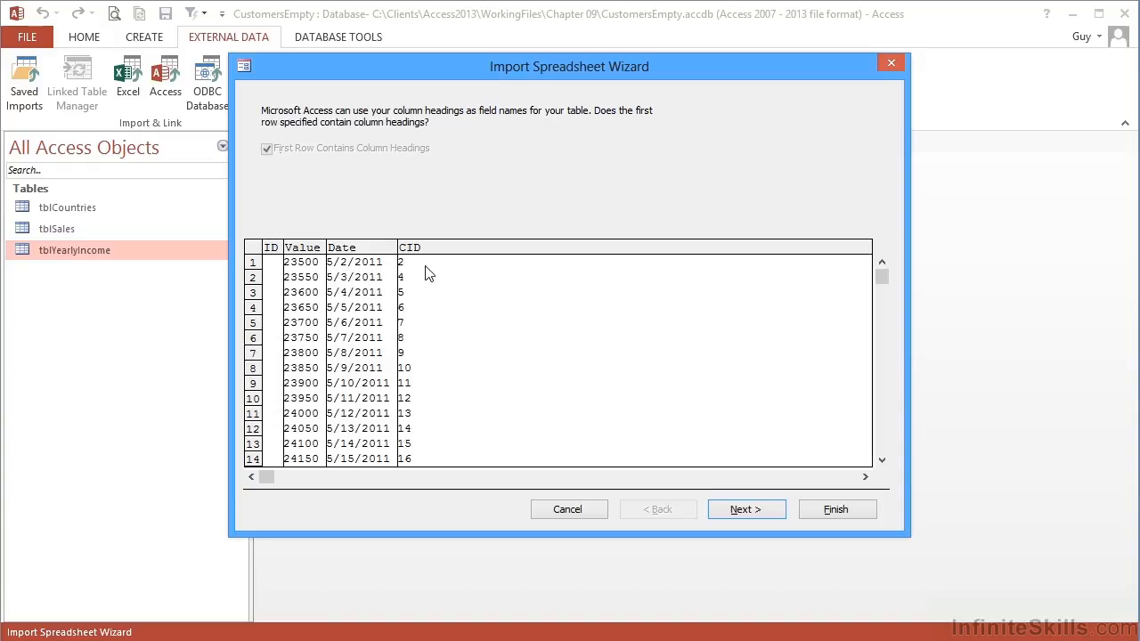
pyautogui.click(747, 513)
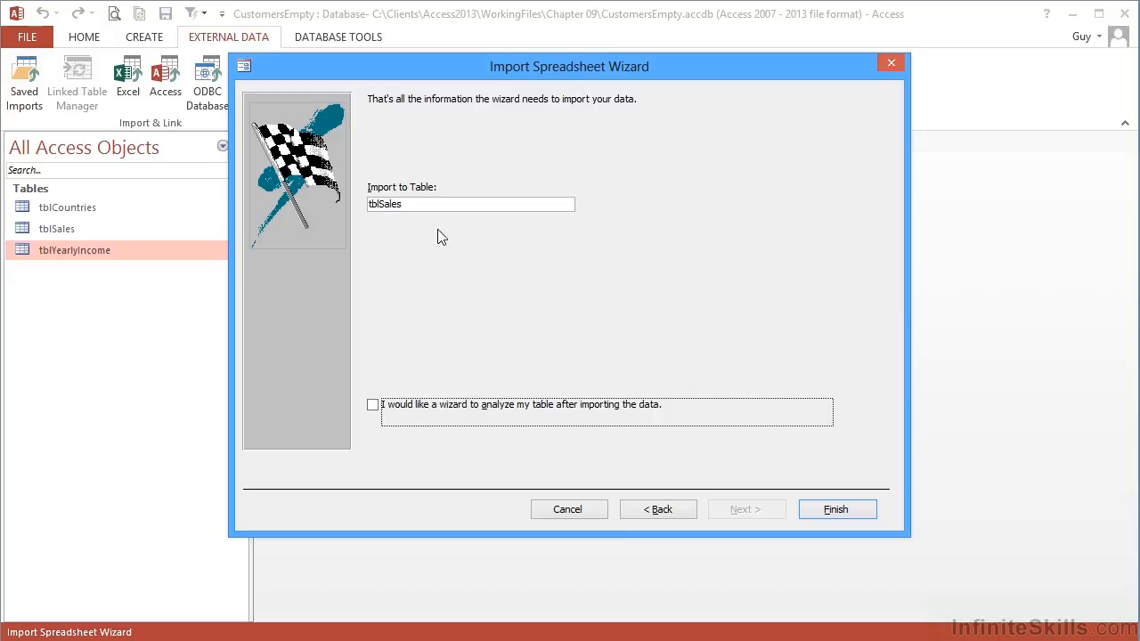
pyautogui.click(833, 510)
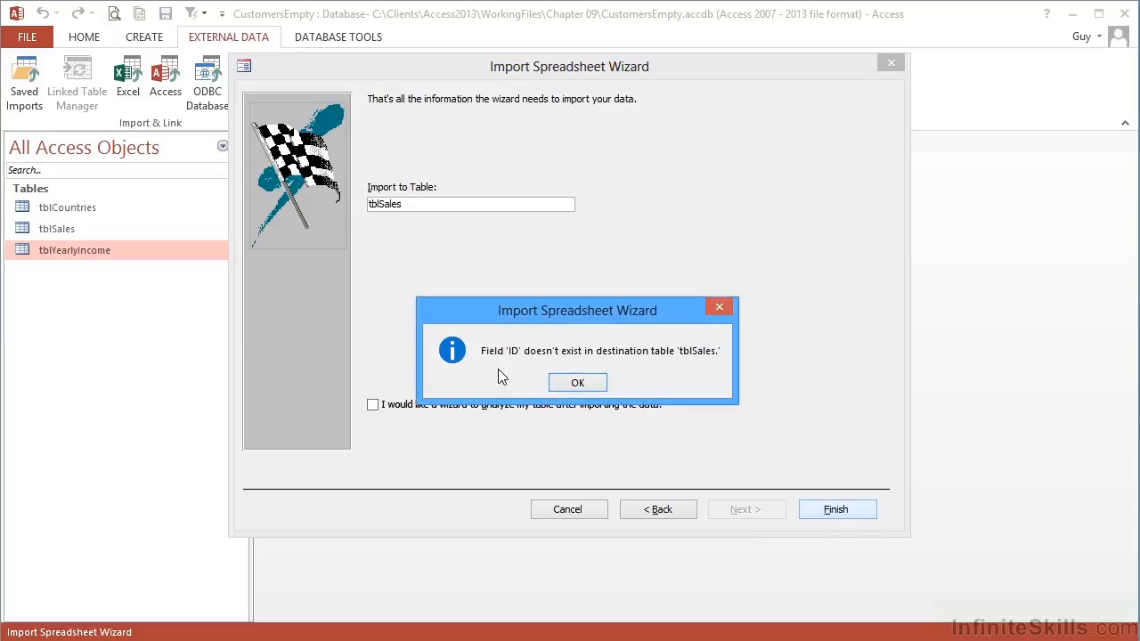
pyautogui.click(589, 384)
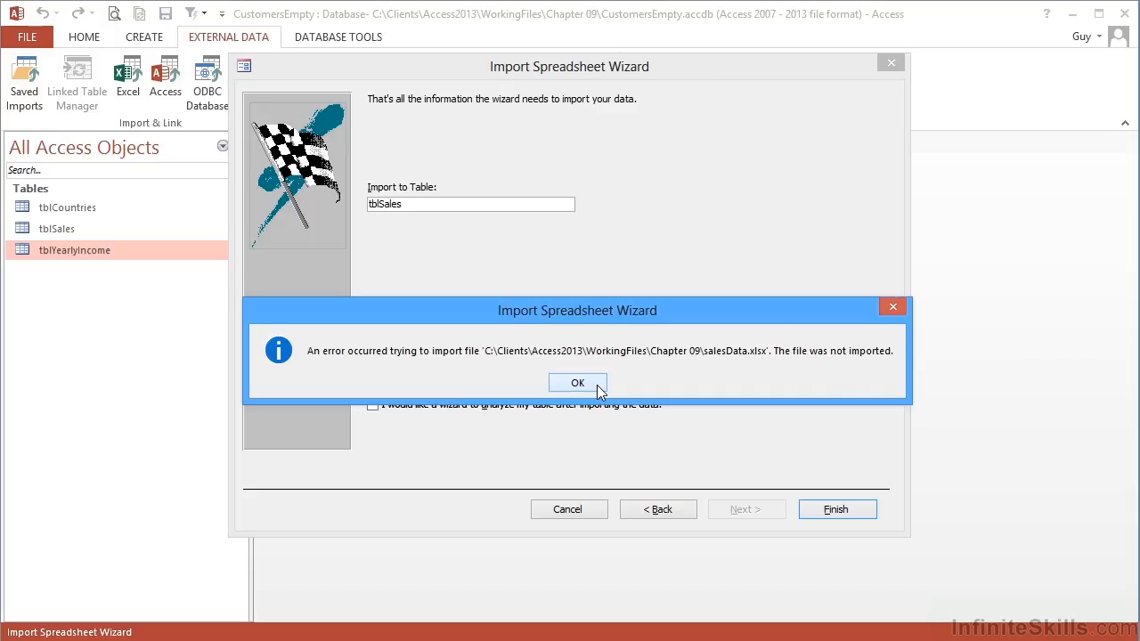
pyautogui.click(596, 390)
pyautogui.click(582, 509)
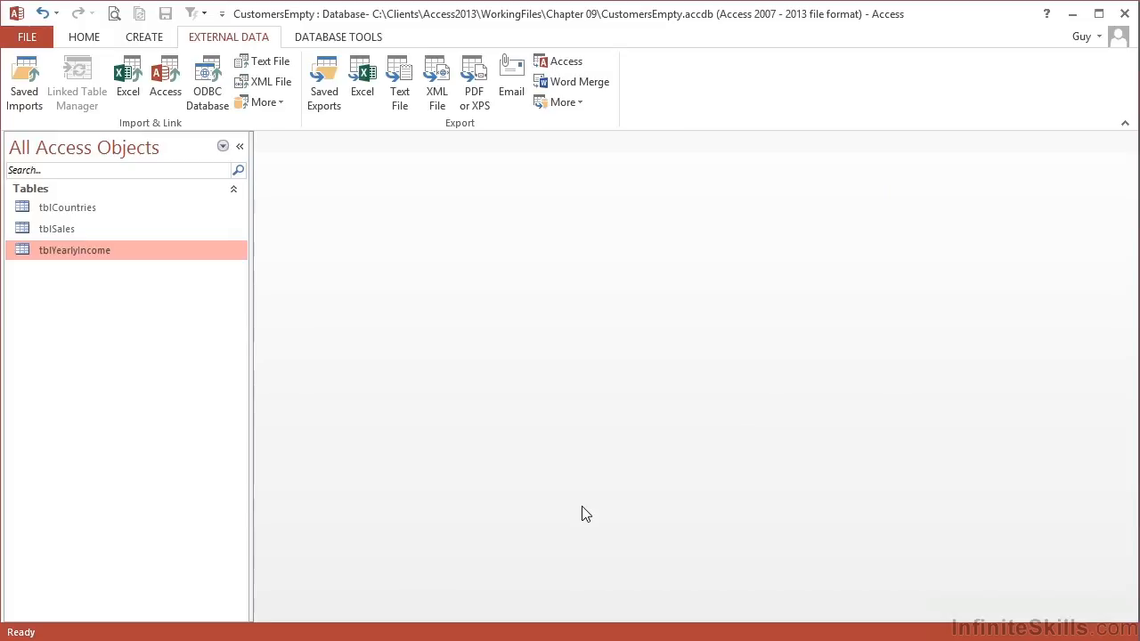
# Compare the ID heading of salesData.xlsx in Excel with the field names of the tblSales table in Access
pyautogui.hotkey('alt', 'Tab')
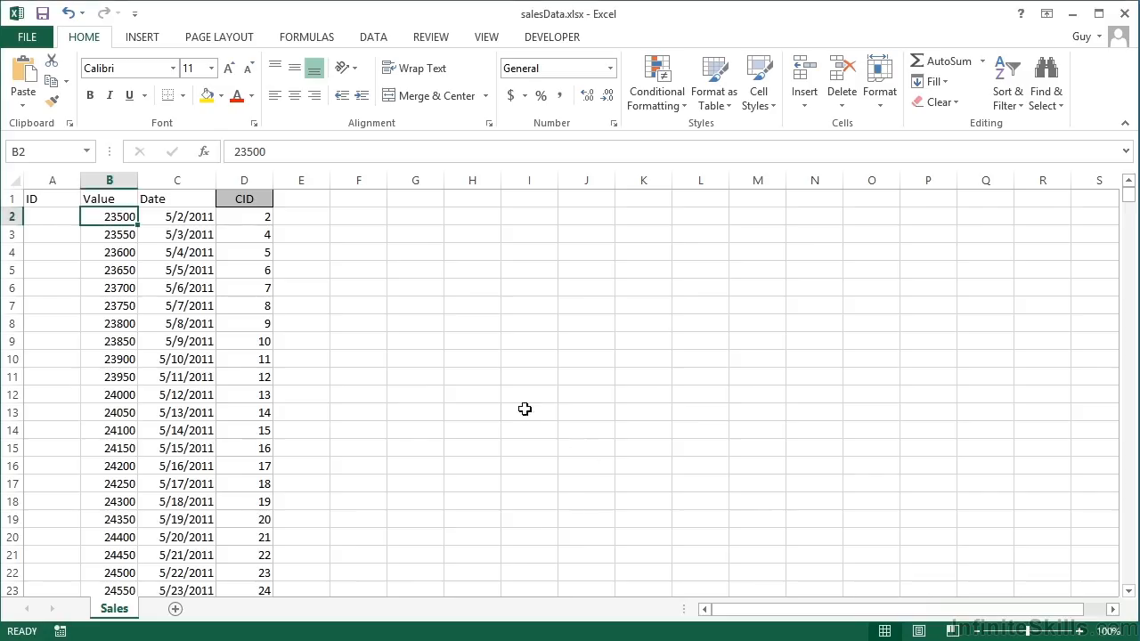
pyautogui.click(61, 199)
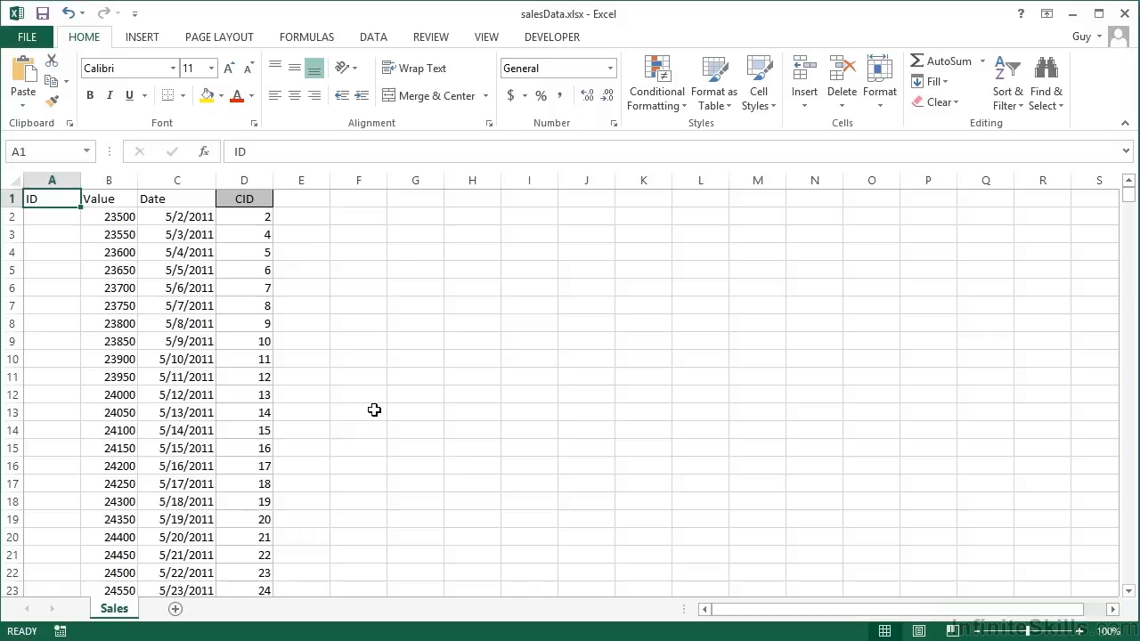
pyautogui.hotkey('alt', 'Tab')
pyautogui.doubleClick(102, 229)
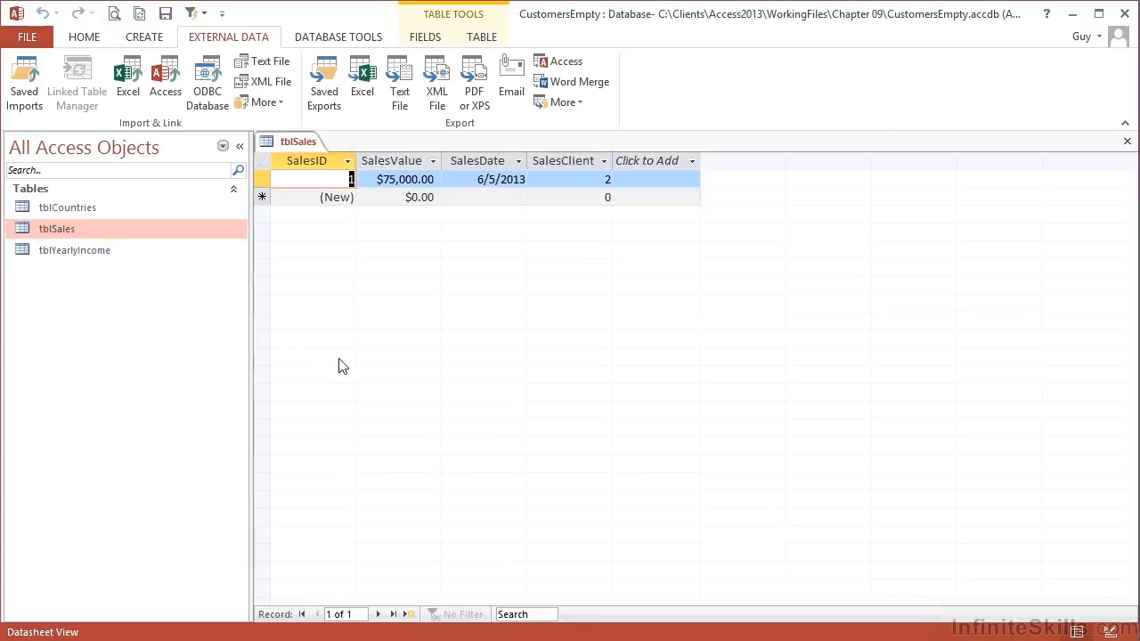
# Switch to Excel and rename the headings in cells A1 and B1 as salesid and salesValue, matching the tblSales fields
pyautogui.hotkey('alt', 'Tab')
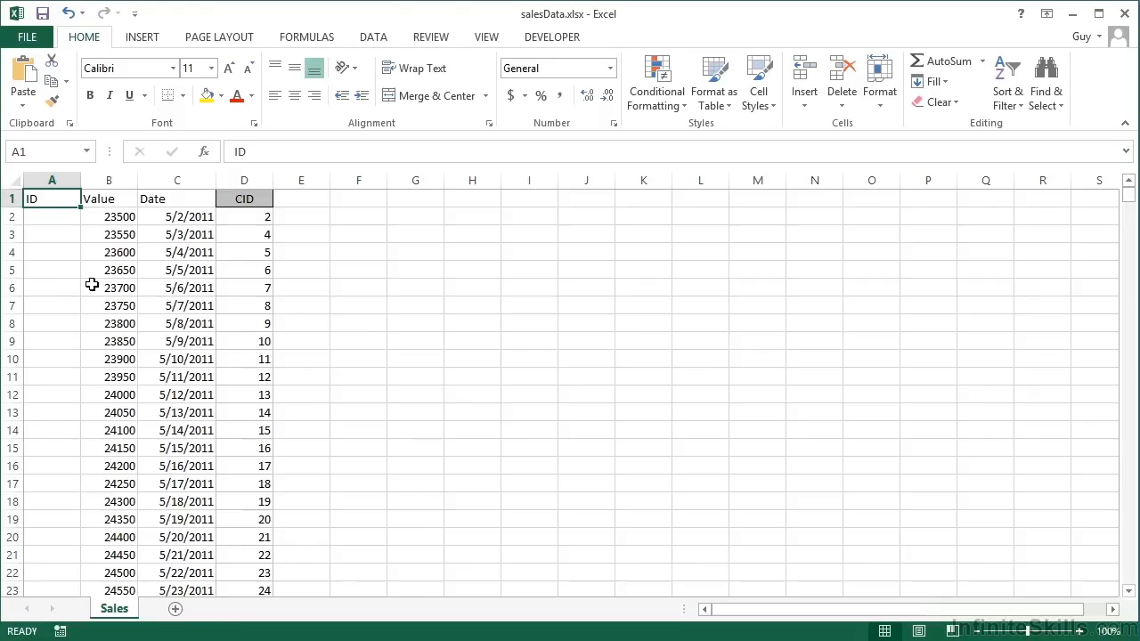
pyautogui.write('salesid')
pyautogui.hotkey('ctrl', 'Return')
pyautogui.press('Right')
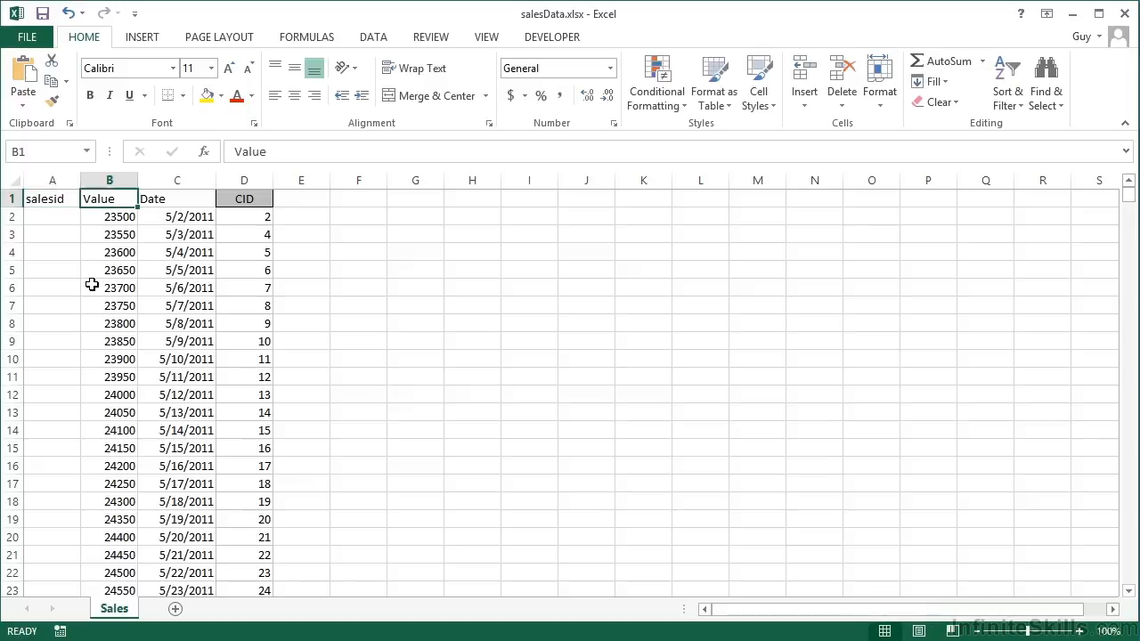
pyautogui.hotkey('alt', 'Tab')
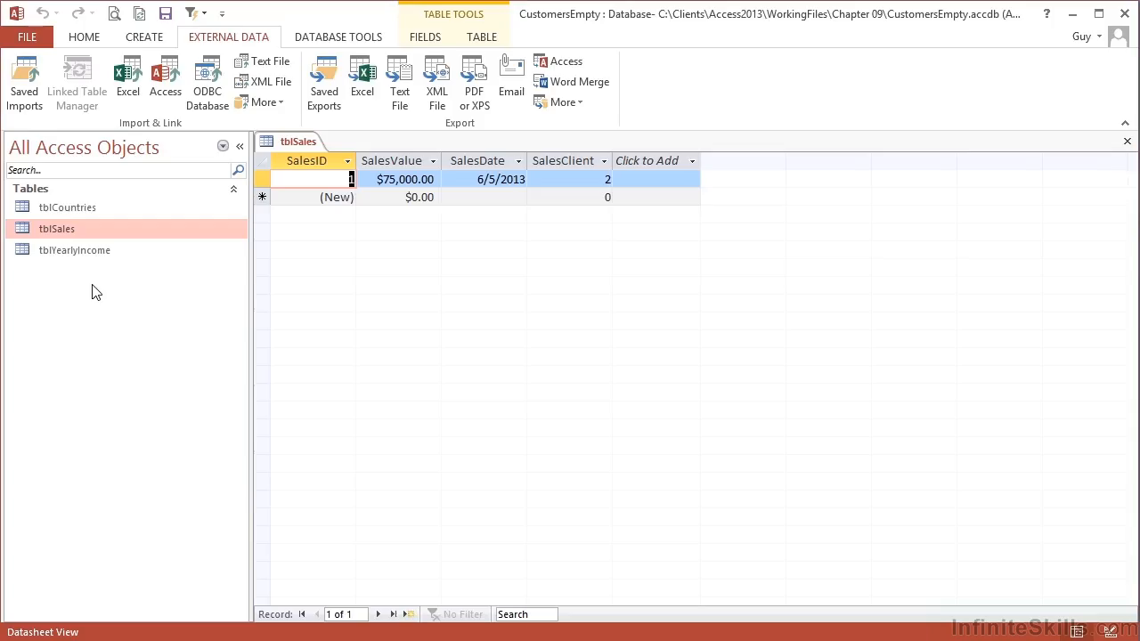
pyautogui.hotkey('alt', 'Tab')
pyautogui.write('salesValue')
pyautogui.hotkey('ctrl', 'Return')
# Rename the headings in cells C1 and D1 of the Sales sheet as salesDate and salesclient
pyautogui.hotkey('alt', 'Tab')
pyautogui.hotkey('alt', 'Tab')
pyautogui.press('Right')
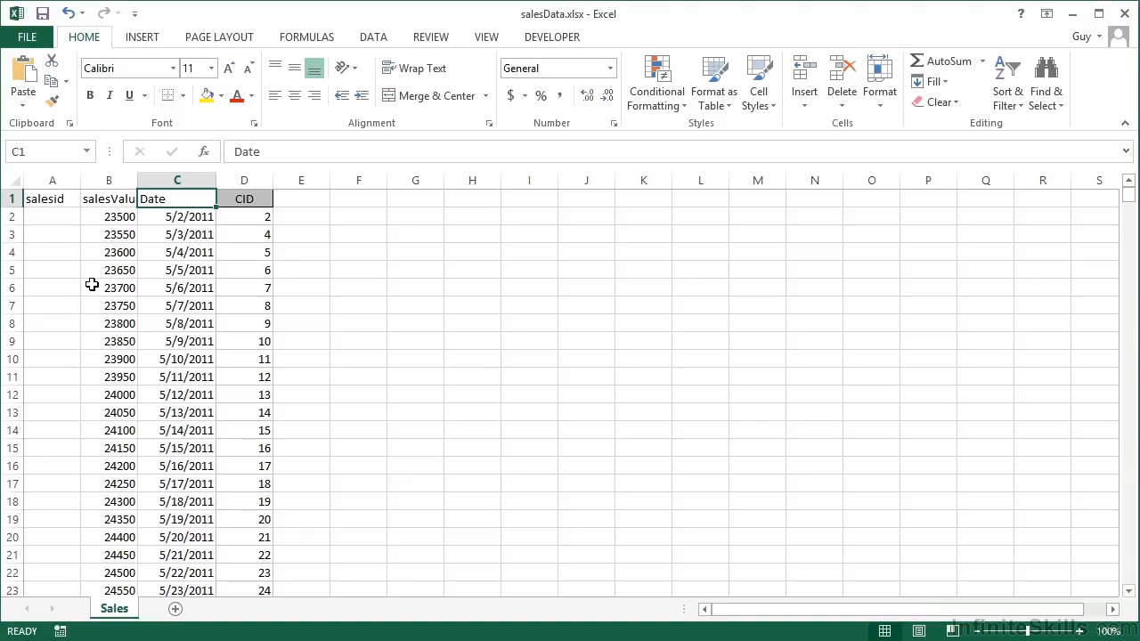
pyautogui.write('salesDate')
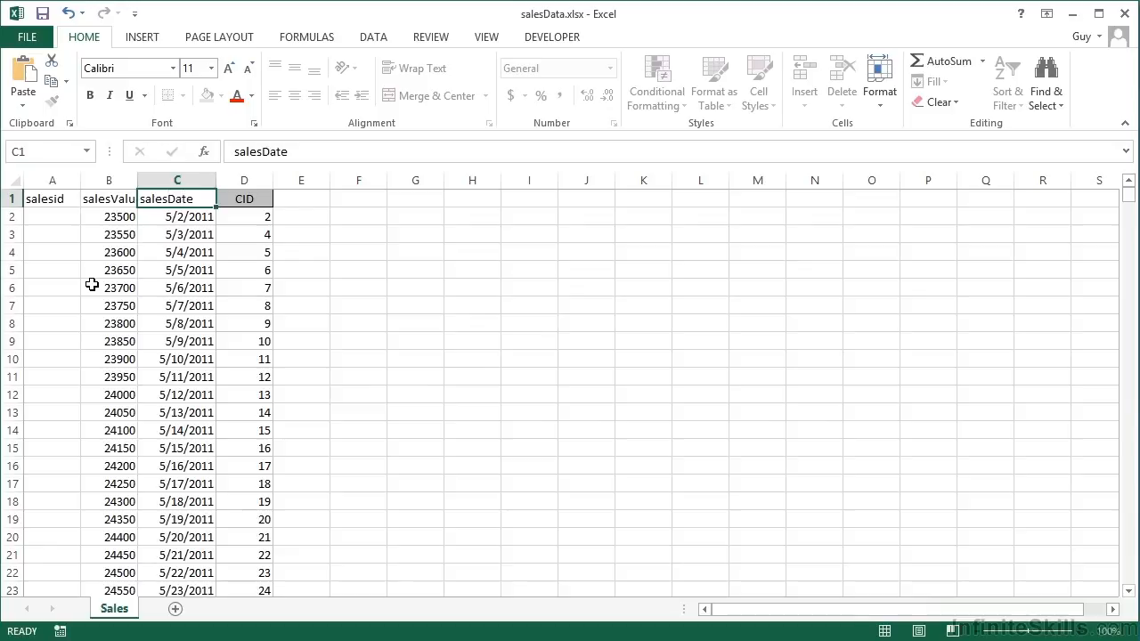
pyautogui.press('Right')
pyautogui.press('Right')
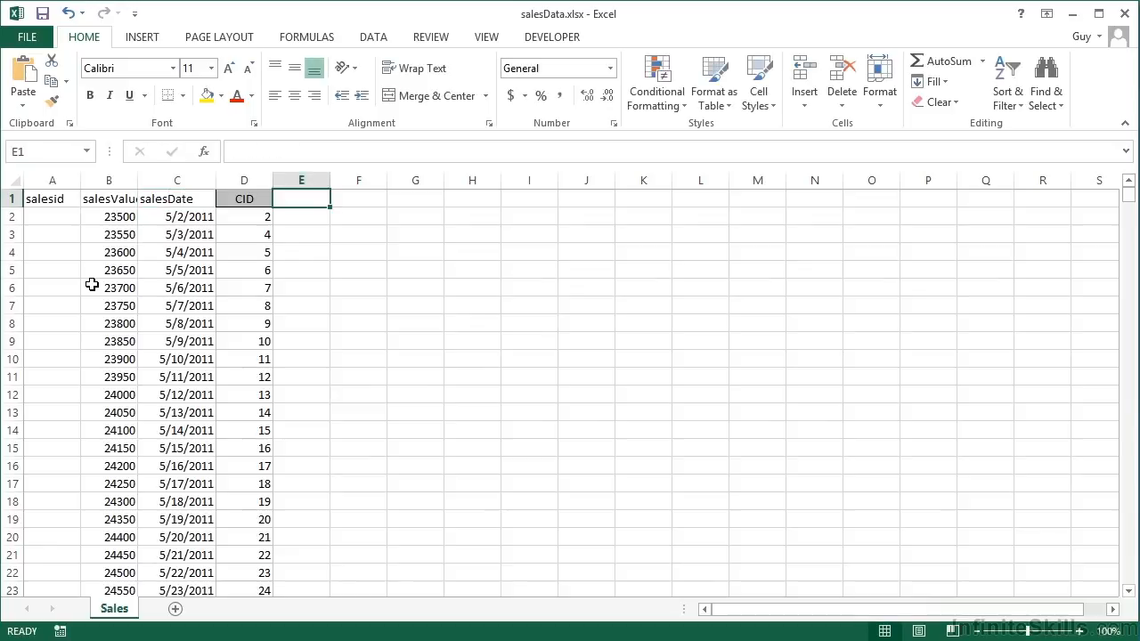
pyautogui.press('Left')
pyautogui.write('salesclient')
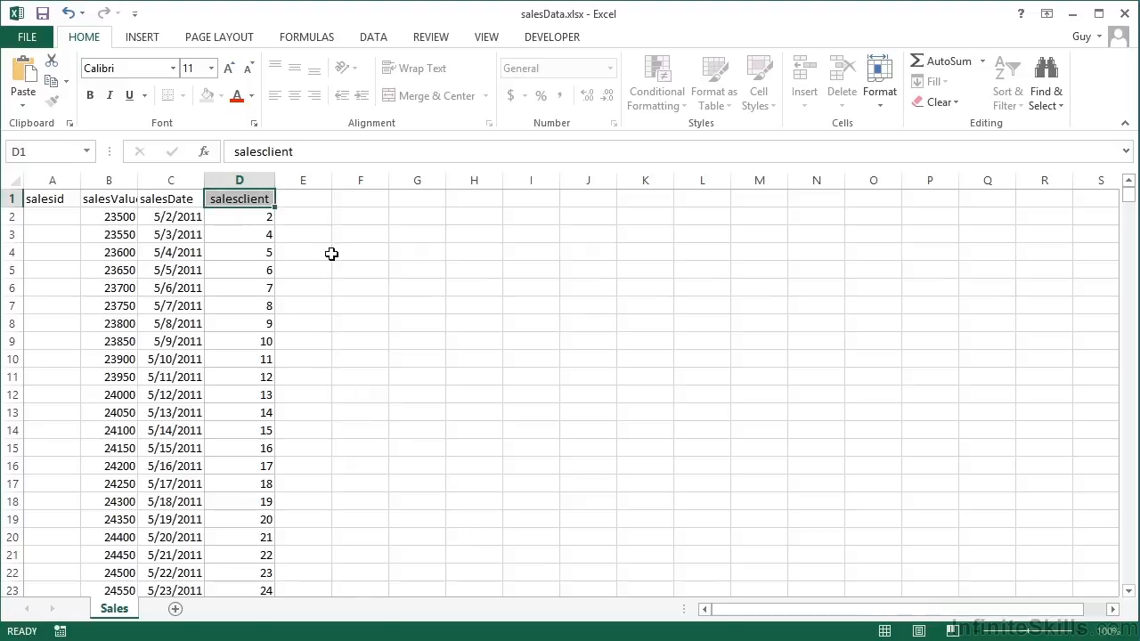
pyautogui.press('Return')
# Check the new headings against the tblSales fields in Access and fit column B in Excel to its contents
pyautogui.hotkey('alt', 'Tab')
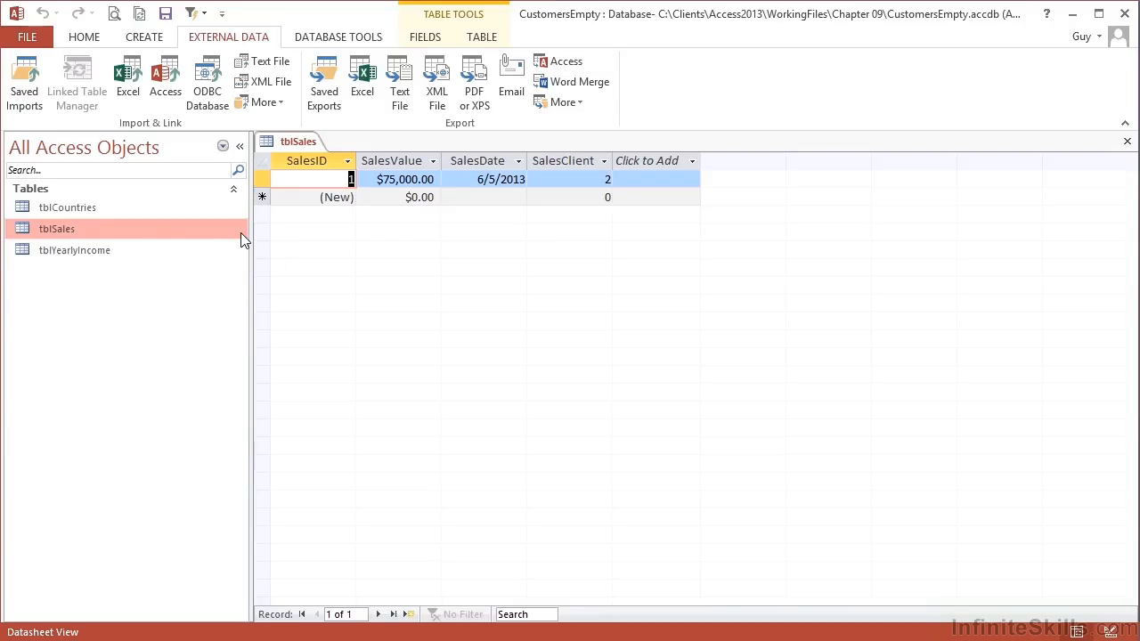
pyautogui.hotkey('alt', 'Tab')
pyautogui.doubleClick(138, 181)
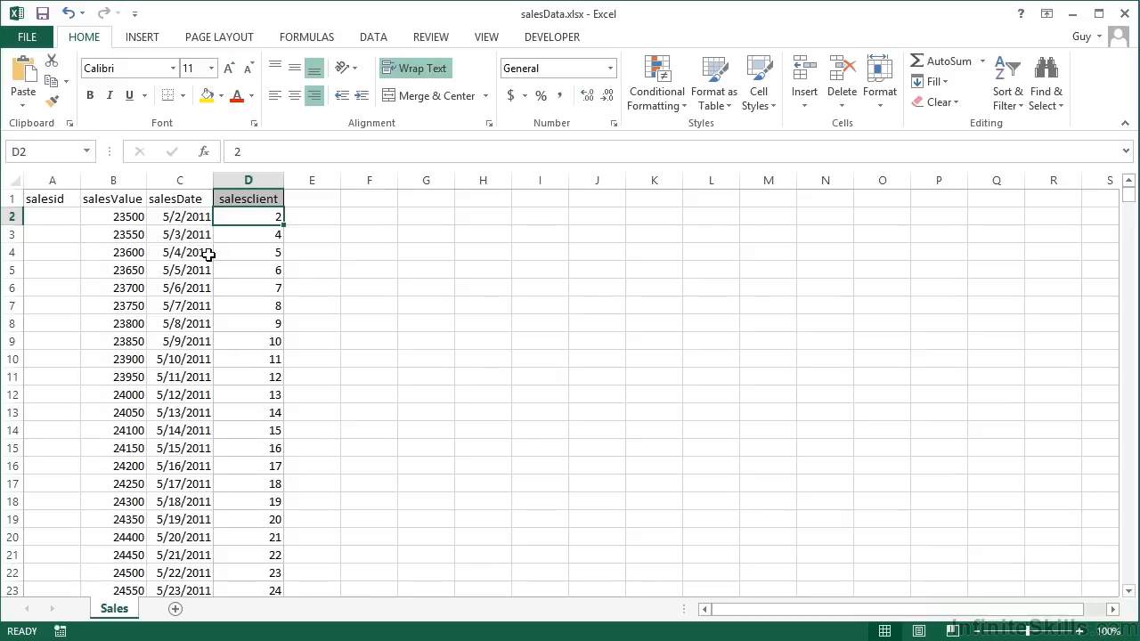
# Switch to Access, close tblSales and set up an Excel import that appends salesData.xlsx to the tblSales table
pyautogui.hotkey('alt', 'Tab')
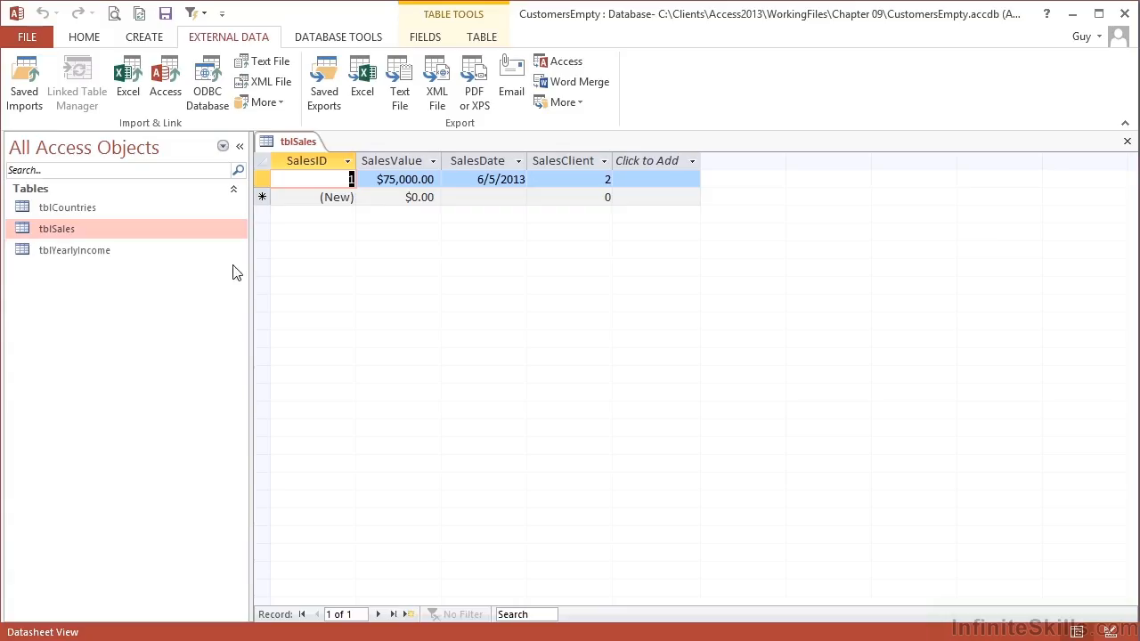
pyautogui.click(1126, 141)
pyautogui.click(137, 84)
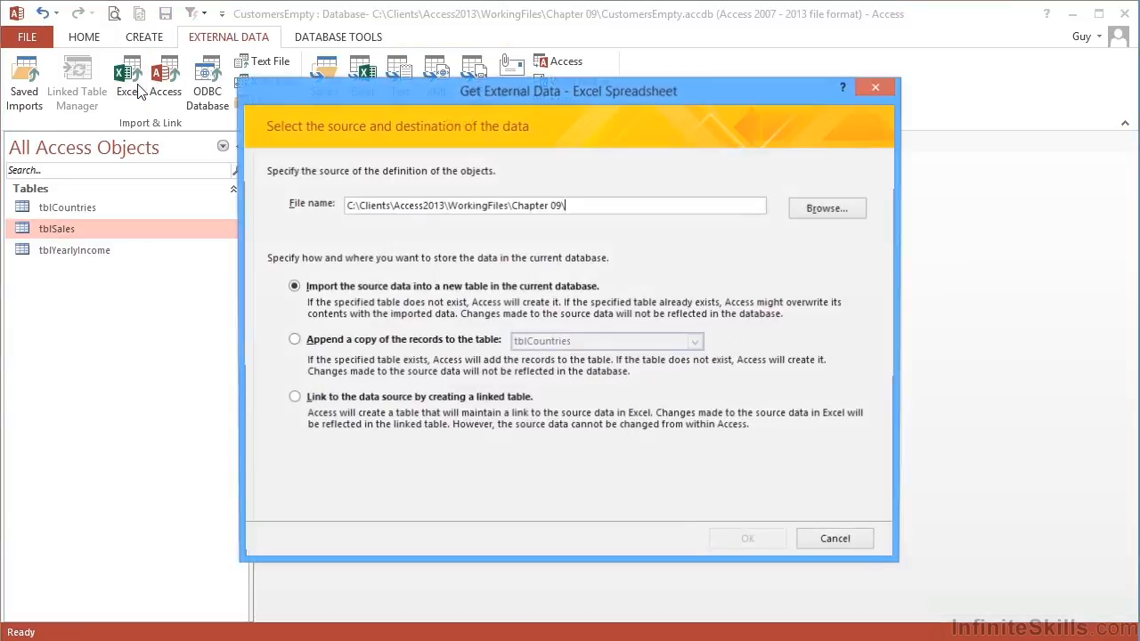
pyautogui.click(818, 210)
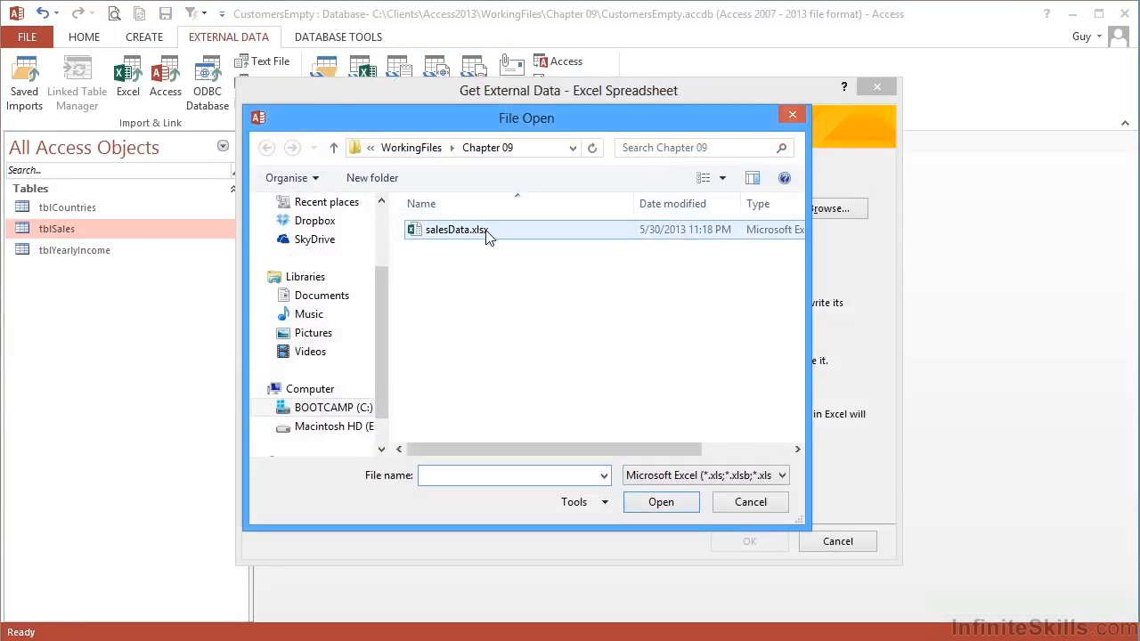
pyautogui.doubleClick(458, 229)
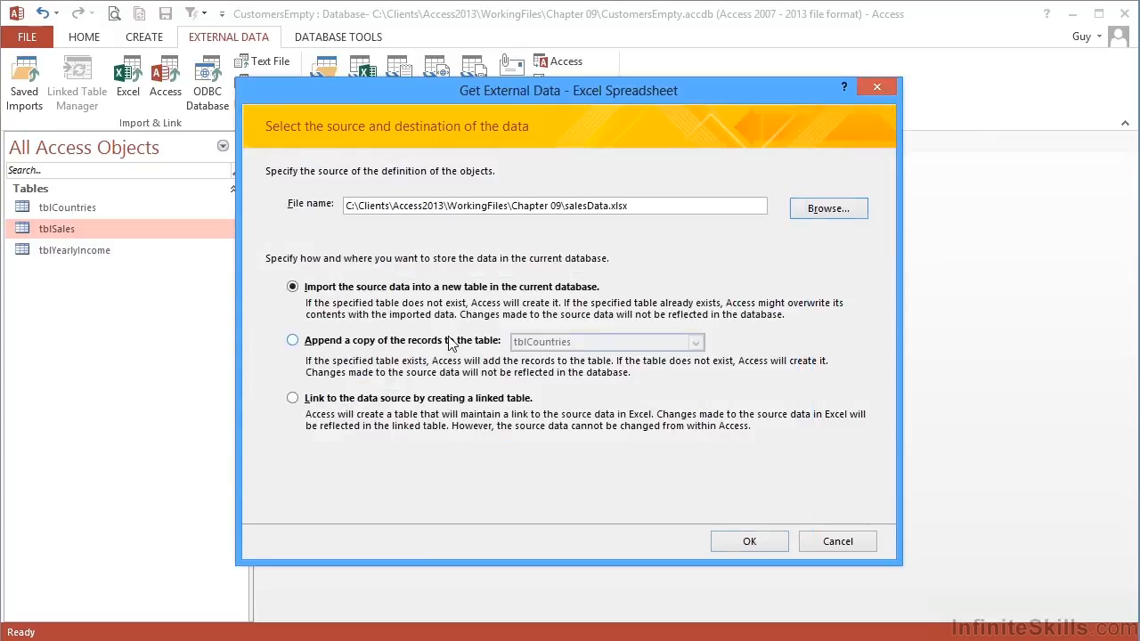
pyautogui.click(463, 341)
pyautogui.click(589, 345)
pyautogui.click(576, 373)
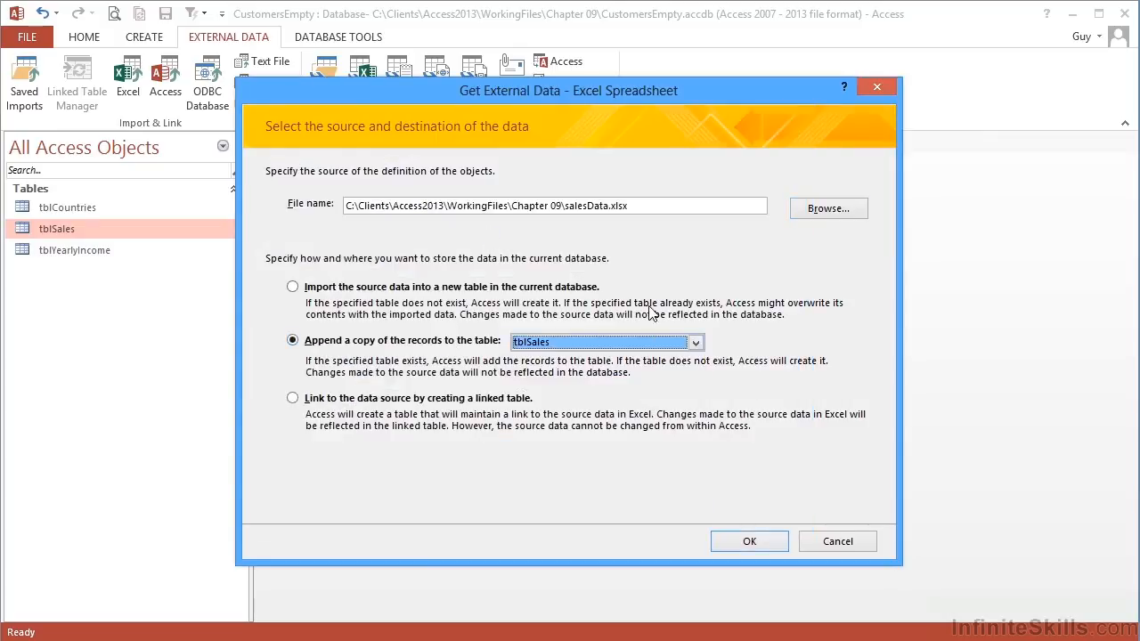
# Run the import into tblSales without table analysis or saved import steps, and open the table to check the records
pyautogui.click(749, 540)
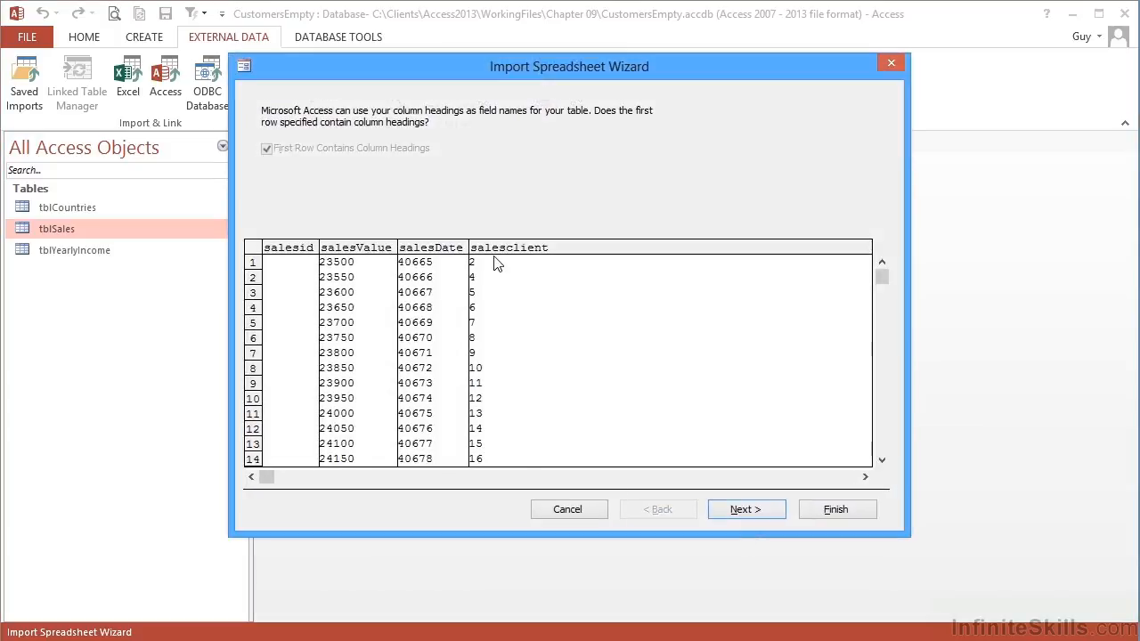
pyautogui.click(765, 518)
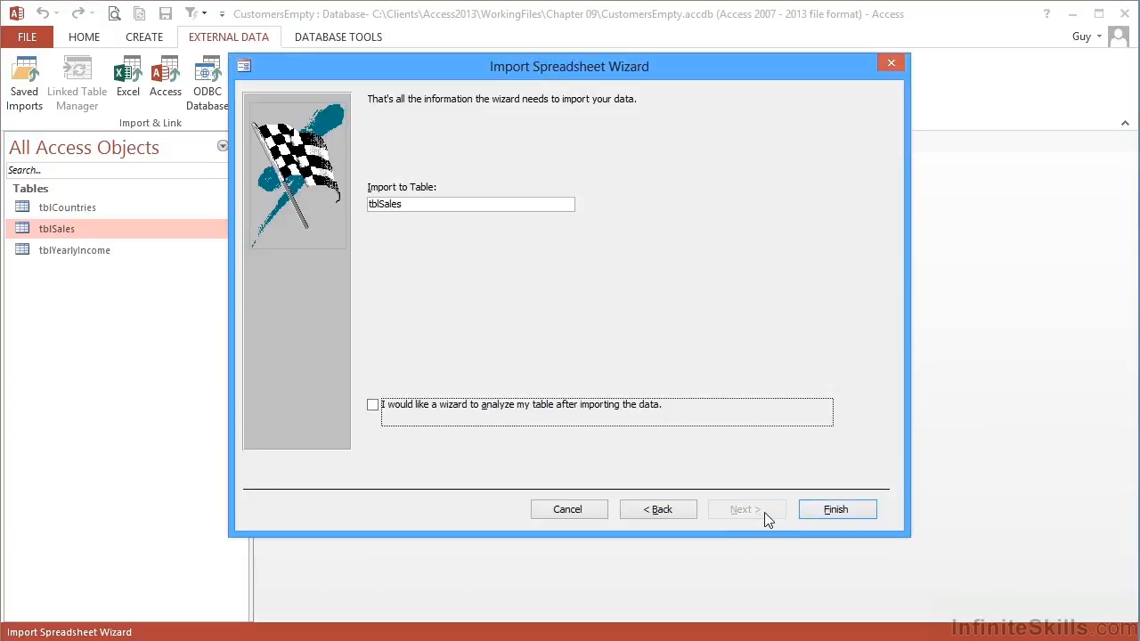
pyautogui.click(855, 510)
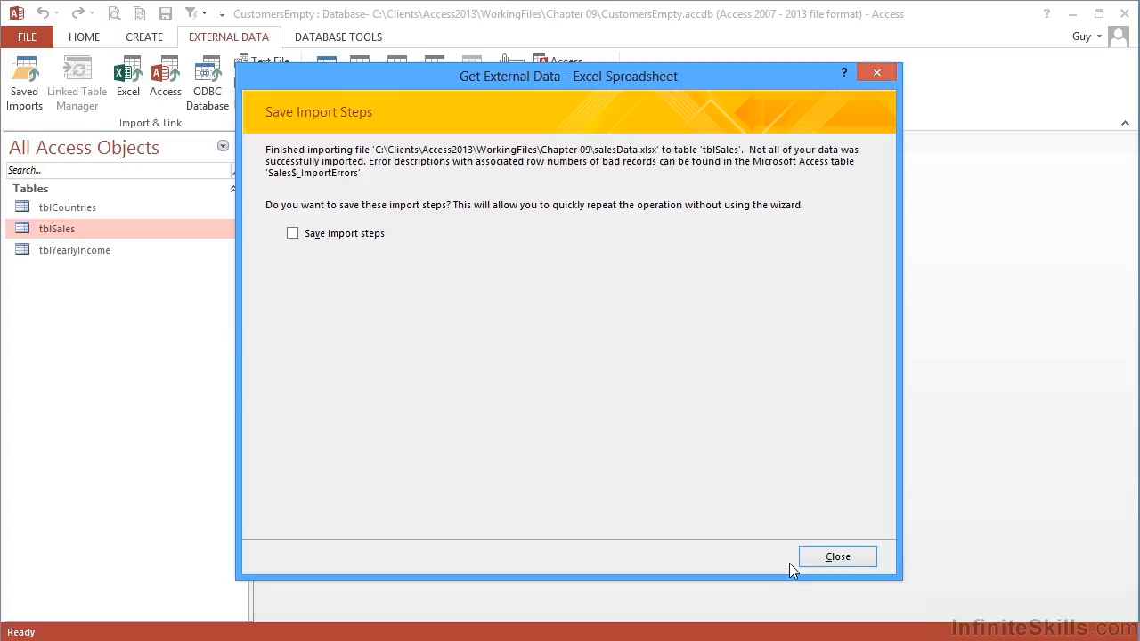
pyautogui.click(852, 562)
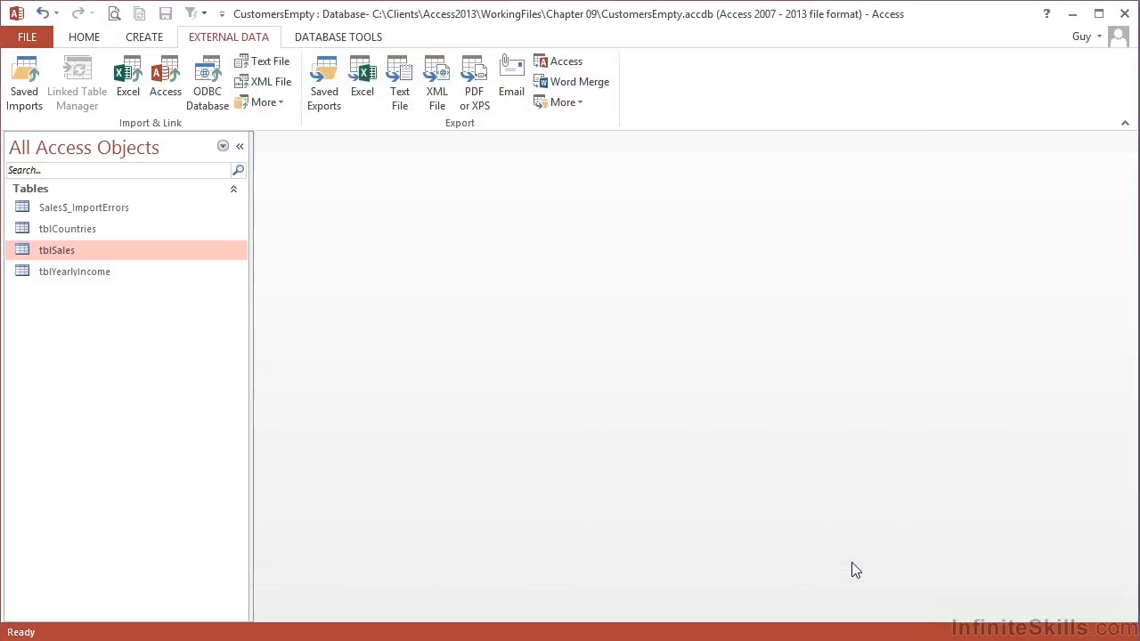
pyautogui.doubleClick(76, 251)
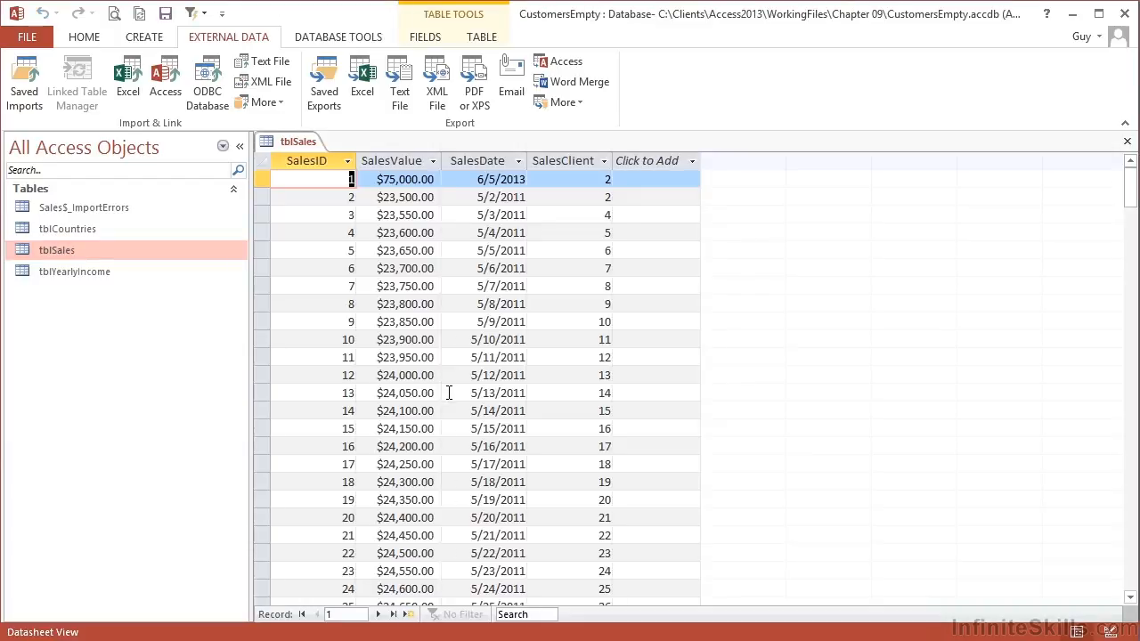
# Look through the imported records in tblSales and close the table
pyautogui.scroll(-20, 449, 393)
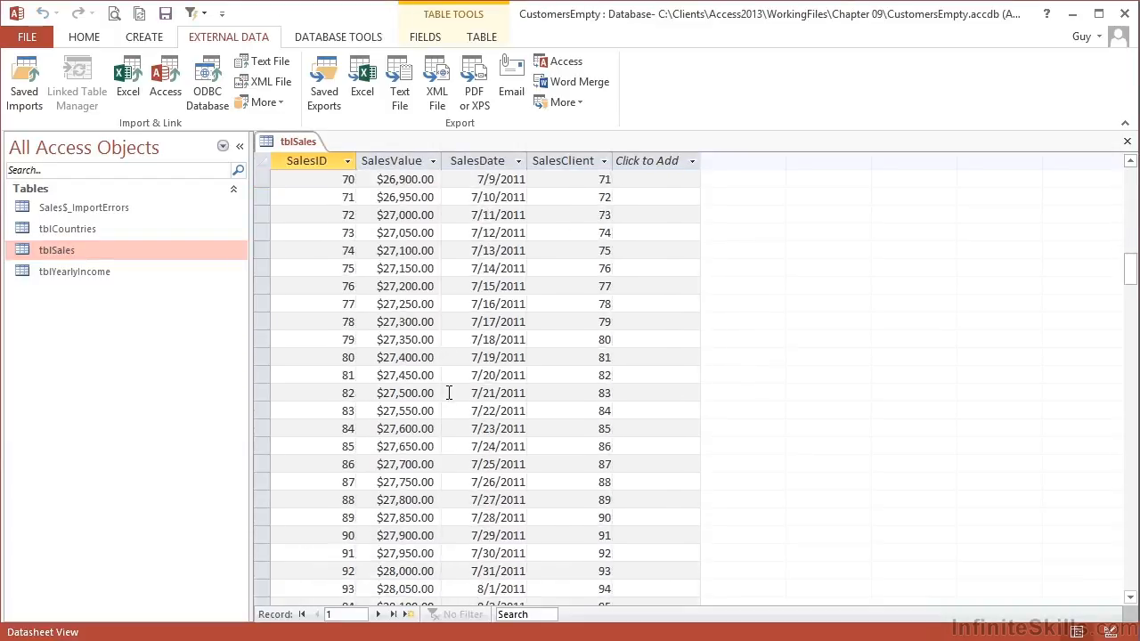
pyautogui.scroll(-13, 449, 392)
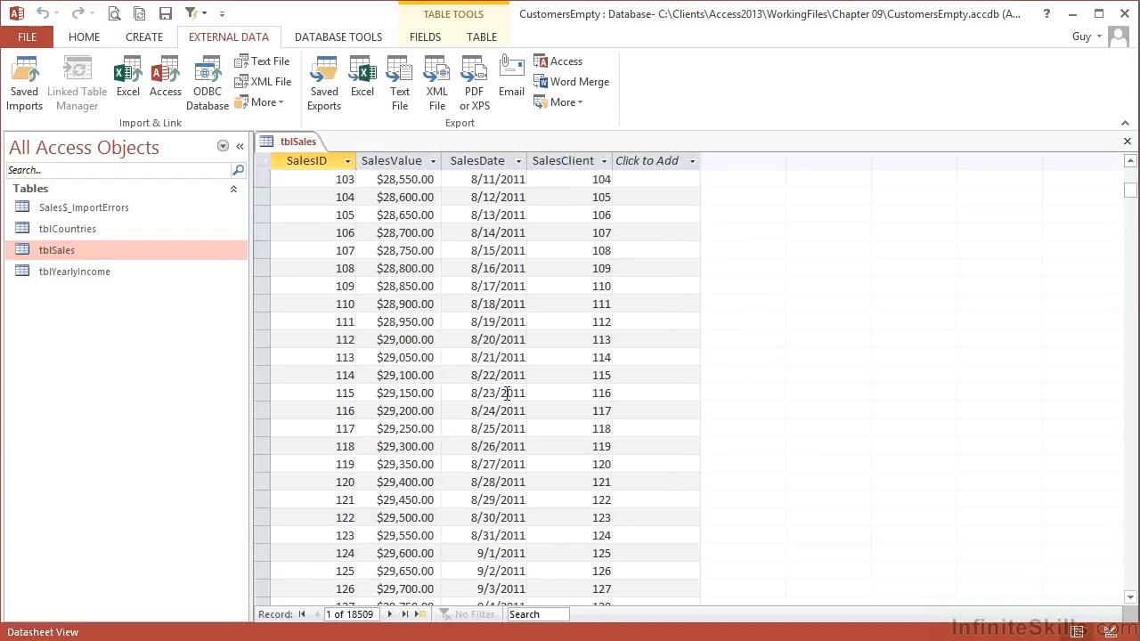
pyautogui.click(1126, 141)
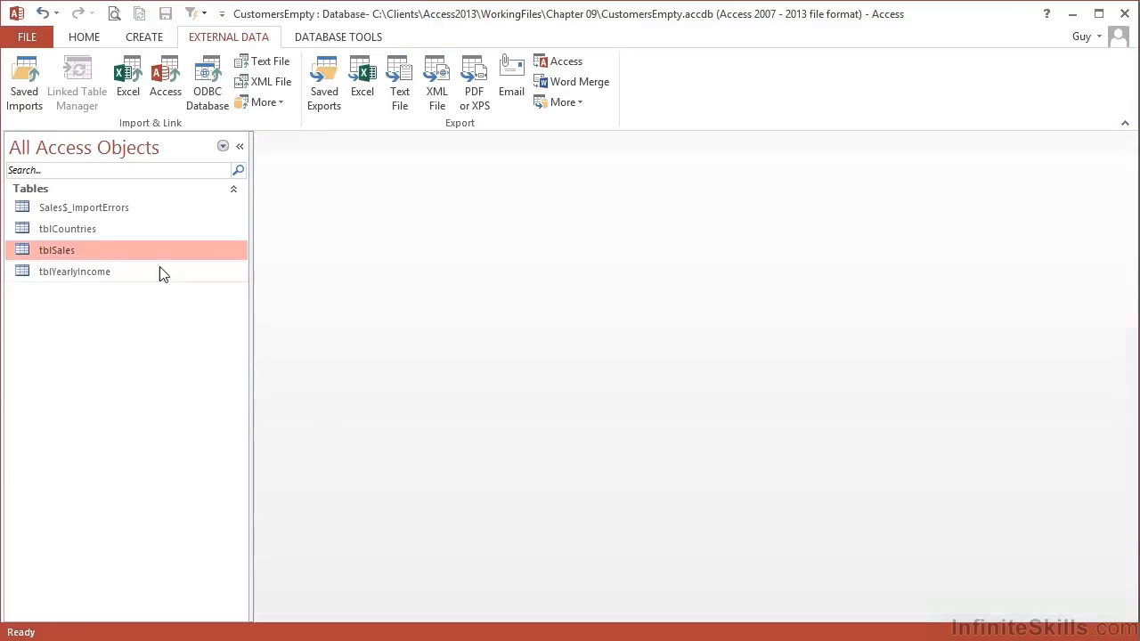
# Open the Sales$_ImportErrors table, widen its Error column and read through the logged import errors
pyautogui.doubleClick(78, 212)
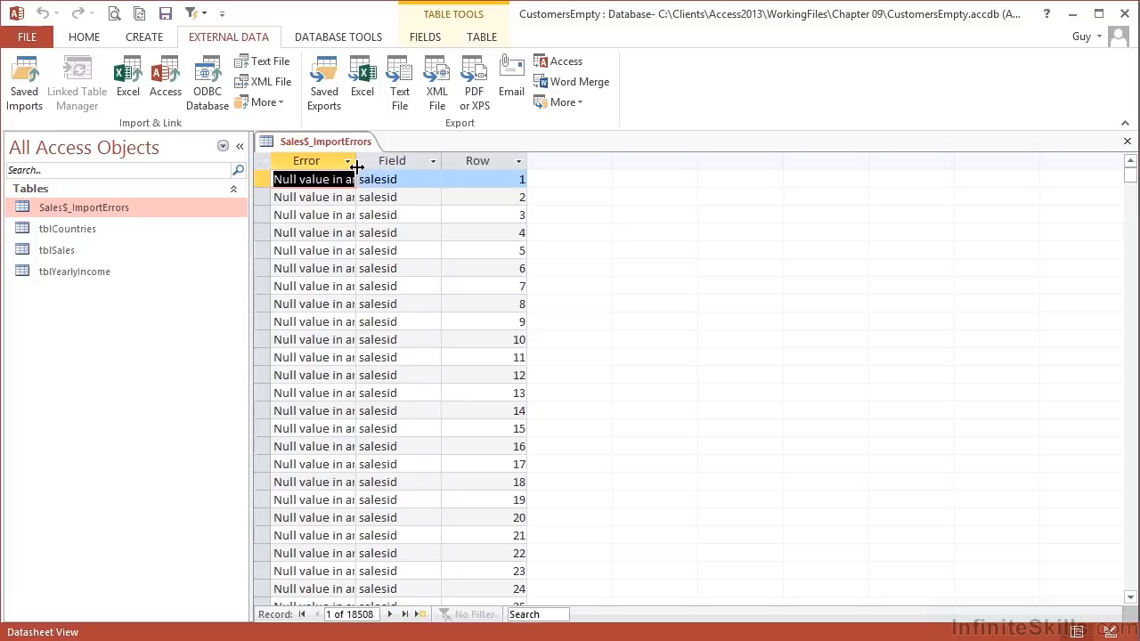
pyautogui.moveTo(356, 168); pyautogui.dragTo(565, 163)
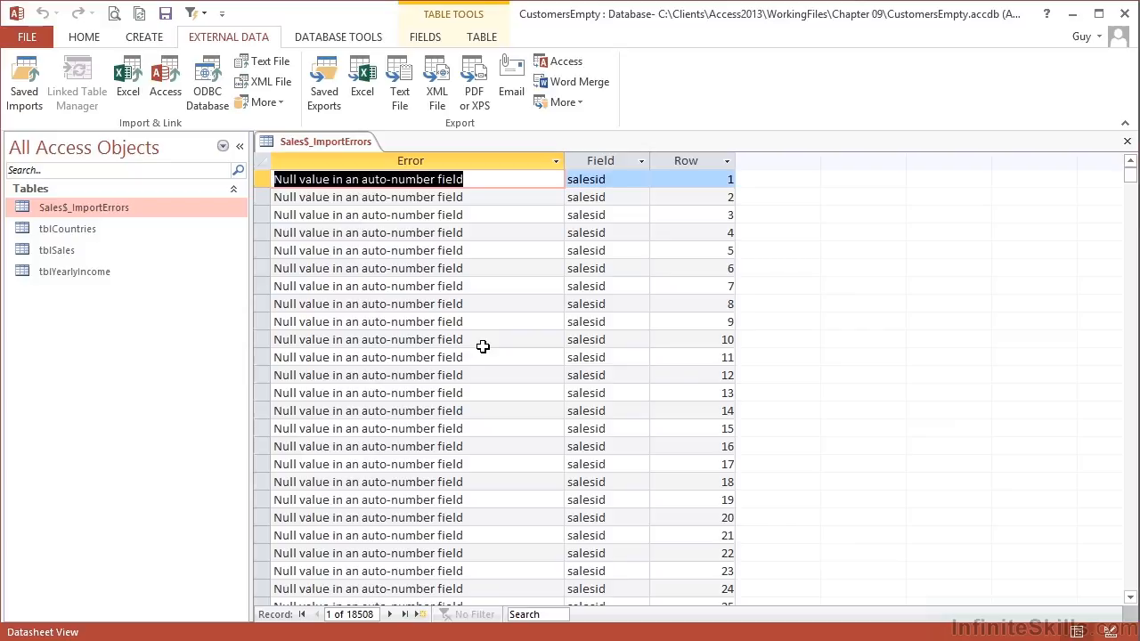
pyautogui.scroll(-6, 482, 346)
pyautogui.scroll(4, 481, 346)
pyautogui.scroll(2, 482, 347)
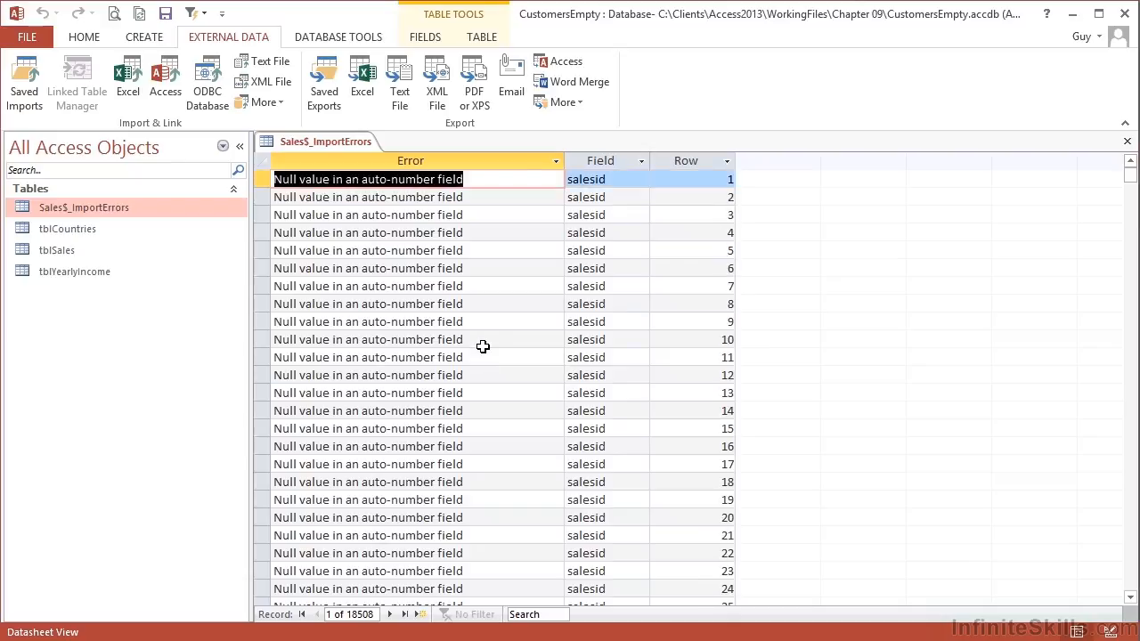
# Close the Sales$_ImportErrors table and delete it from the database
pyautogui.click(1127, 141)
pyautogui.click(577, 382)
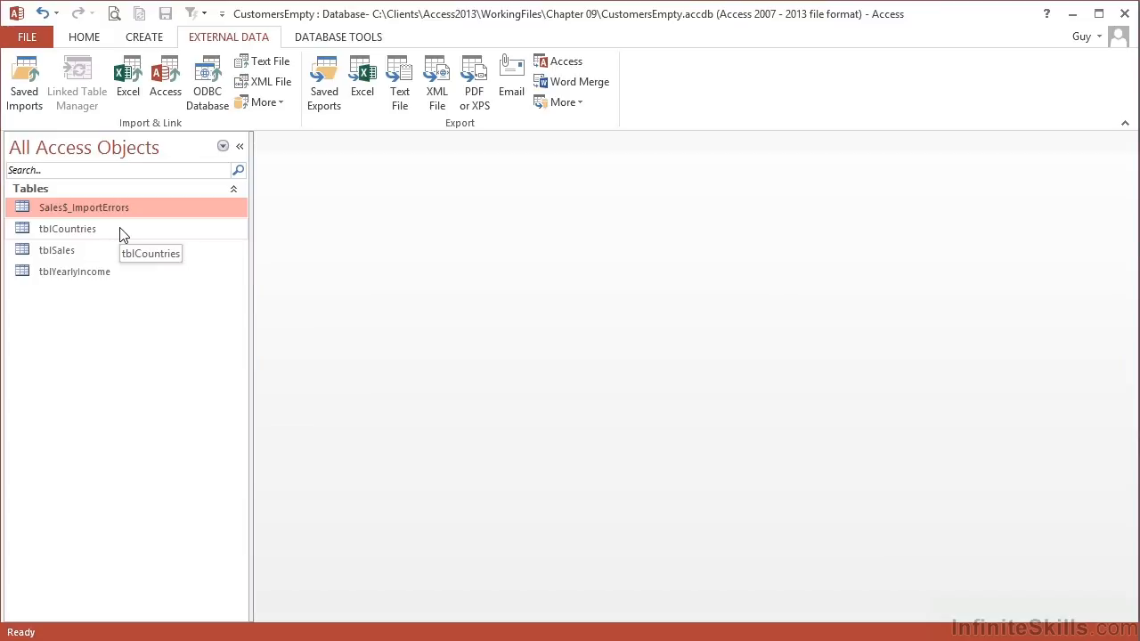
pyautogui.press('Delete')
pyautogui.press('Return')
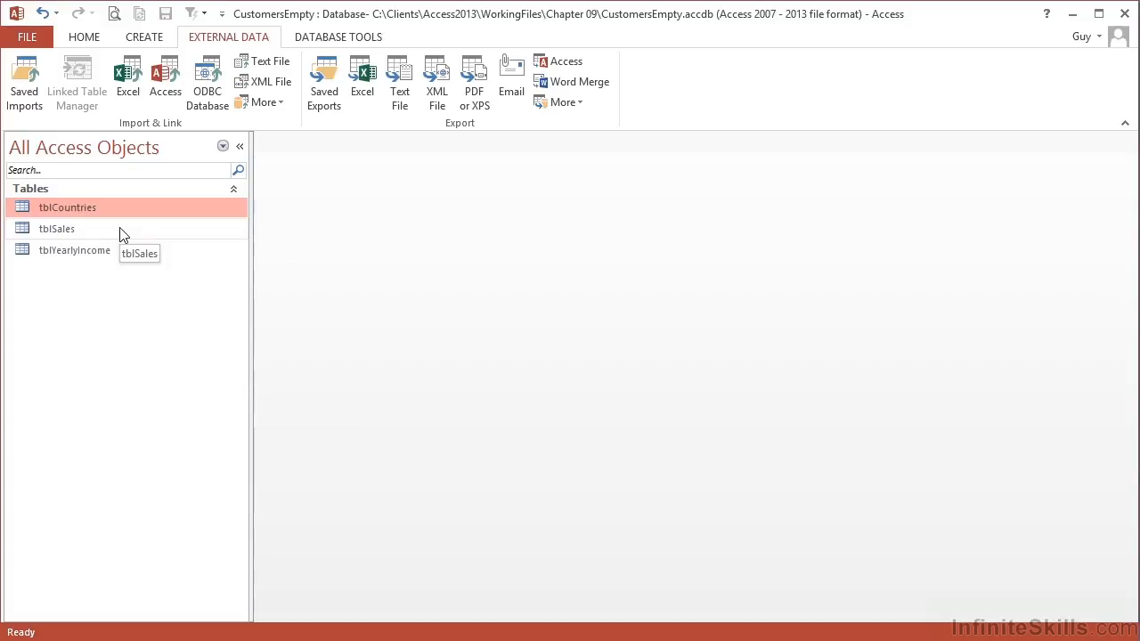
# Set up an Excel link that connects salesData.xlsx from the Chapter 09 folder as a linked table
pyautogui.click(129, 78)
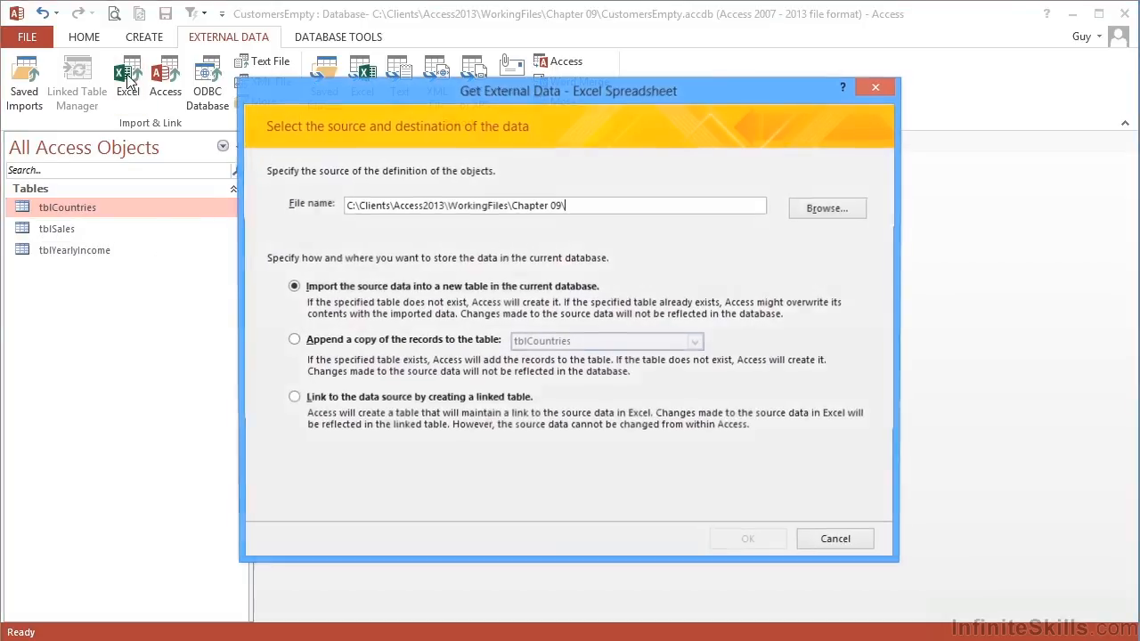
pyautogui.click(293, 398)
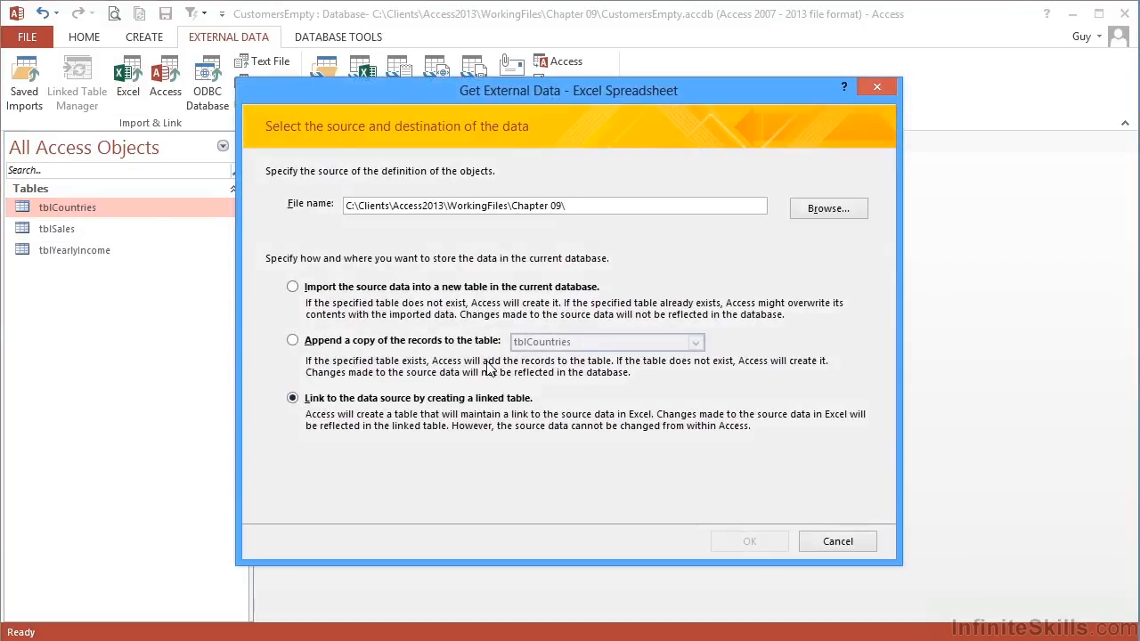
pyautogui.click(809, 212)
pyautogui.click(465, 230)
pyautogui.doubleClick(465, 231)
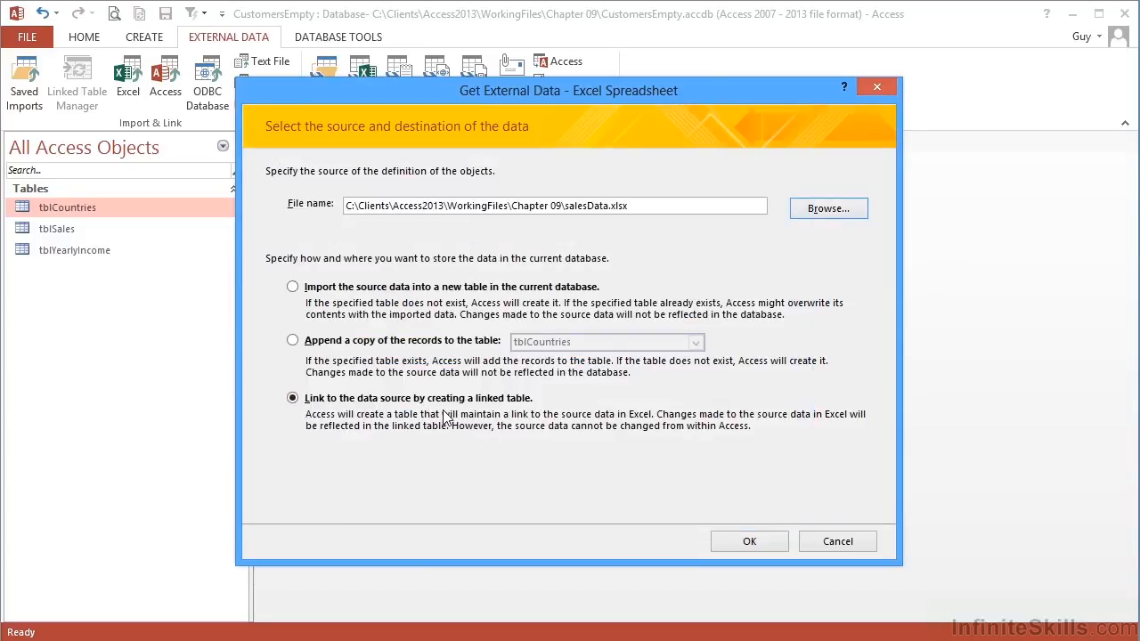
pyautogui.click(749, 543)
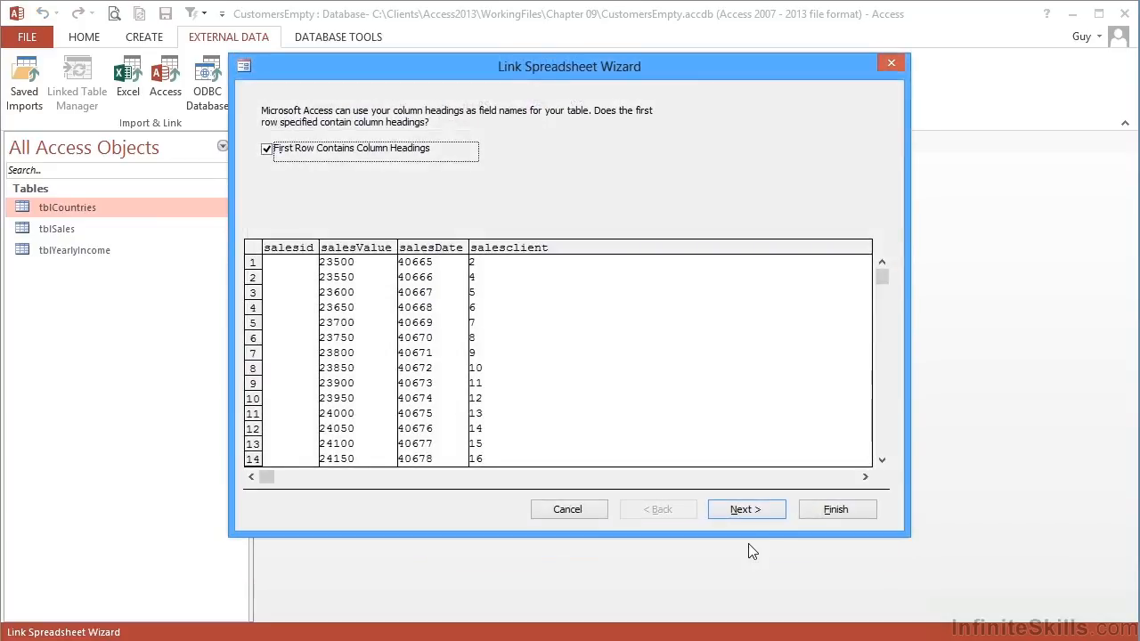
# Keep the first row as column headings, name the linked table tblXLSSales and finish the link
pyautogui.click(777, 510)
pyautogui.click(436, 205)
pyautogui.write('tbl')
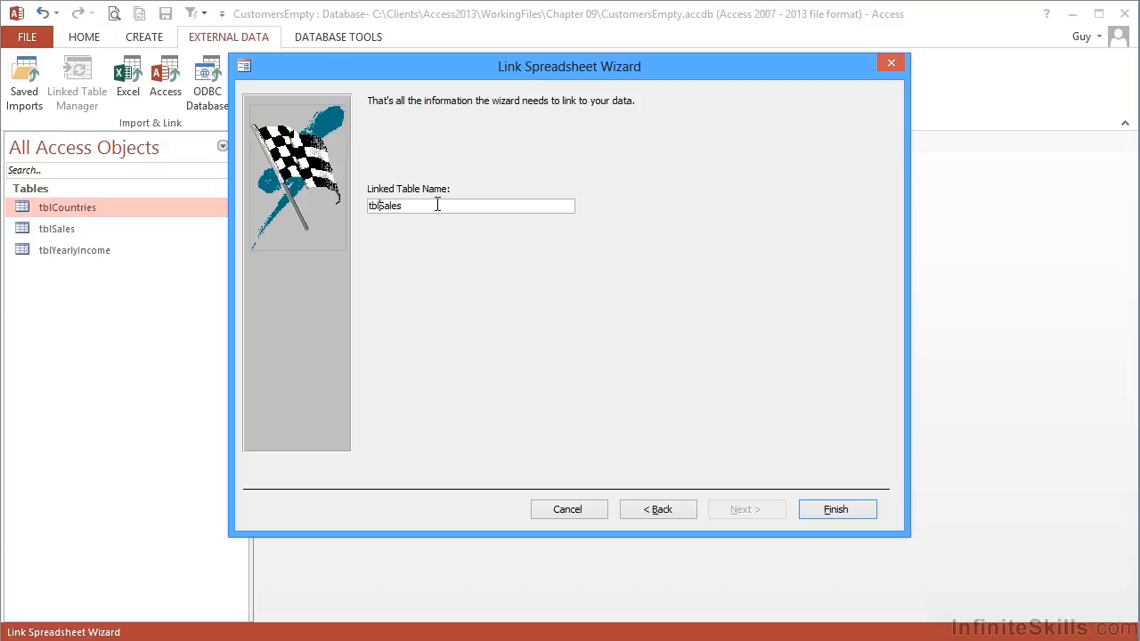
pyautogui.write('XLS')
pyautogui.click(847, 510)
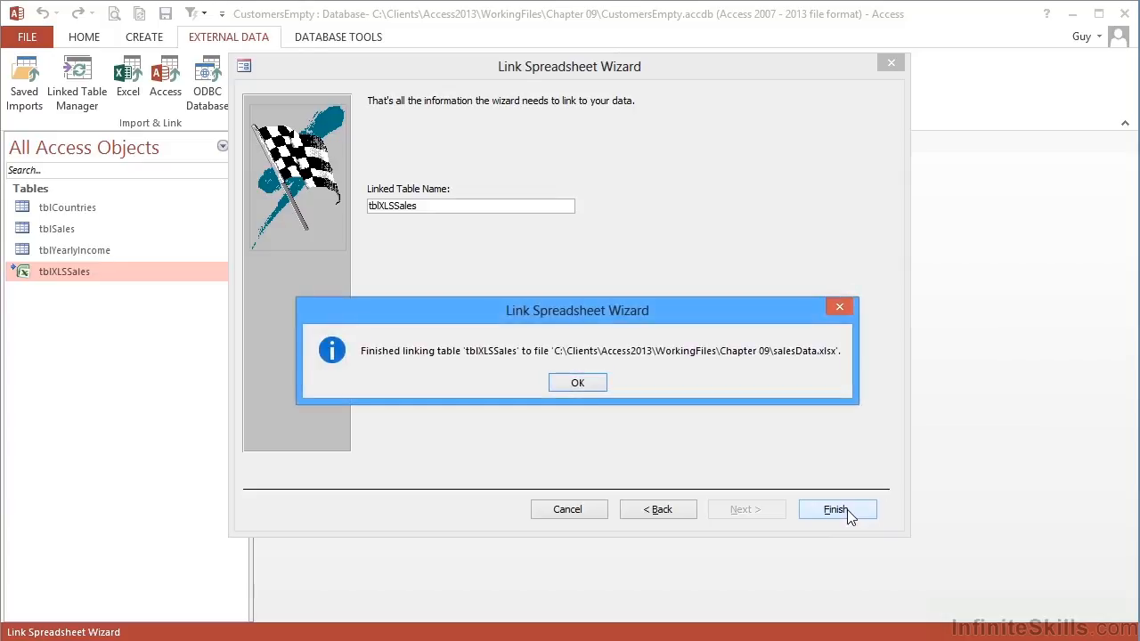
pyautogui.click(578, 383)
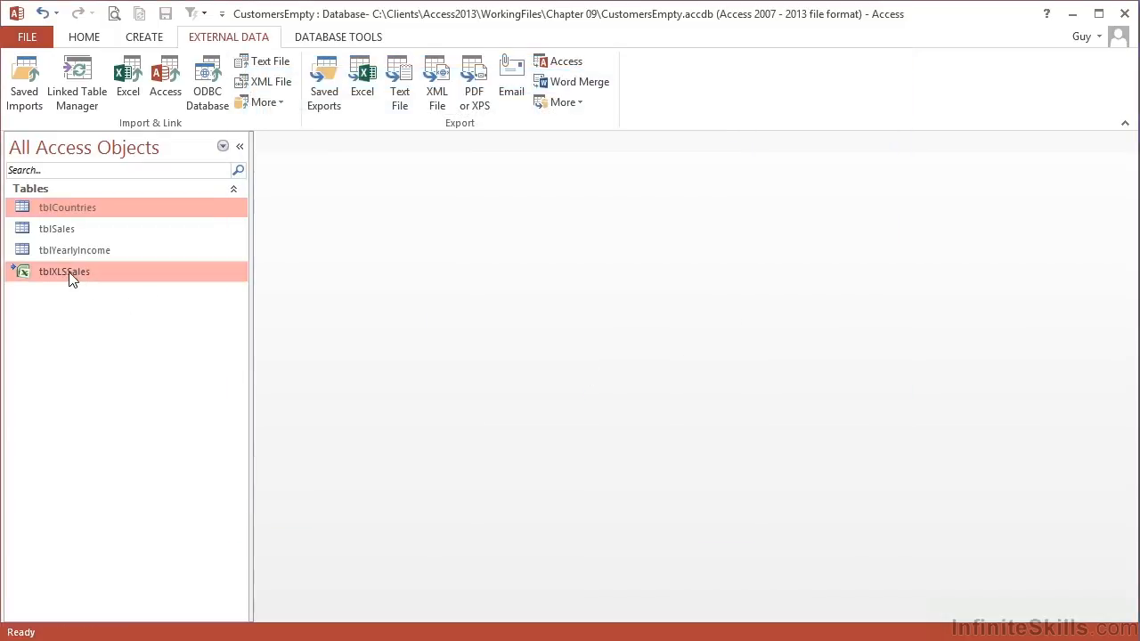
# Check the source file of tblXLSSales, open the linked table and look through its records
pyautogui.moveTo(60, 272)
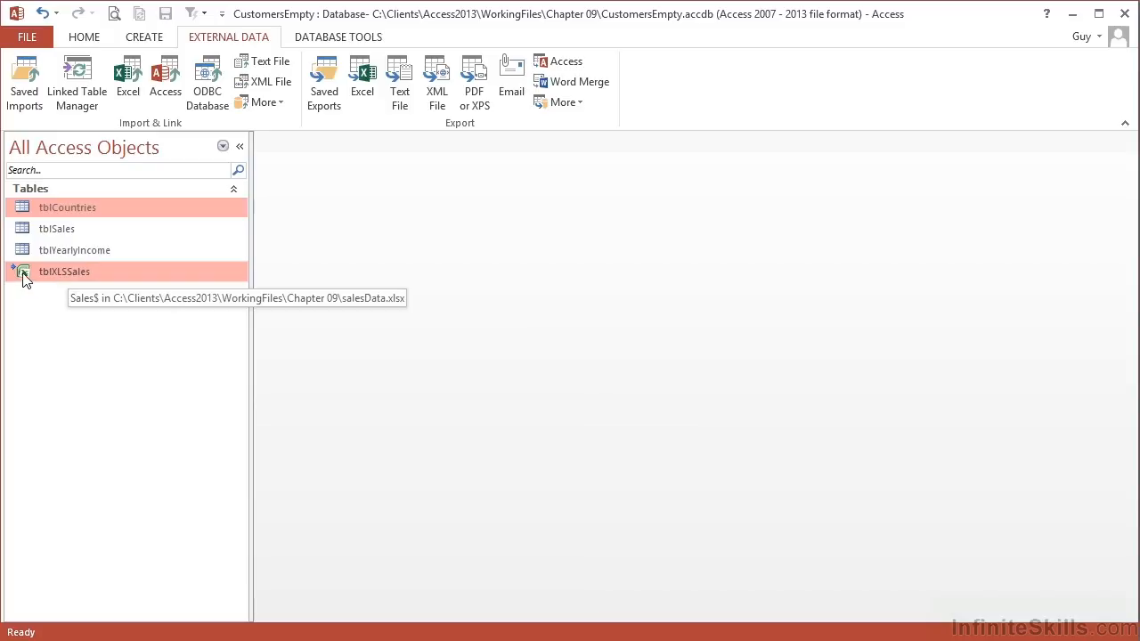
pyautogui.doubleClick(79, 275)
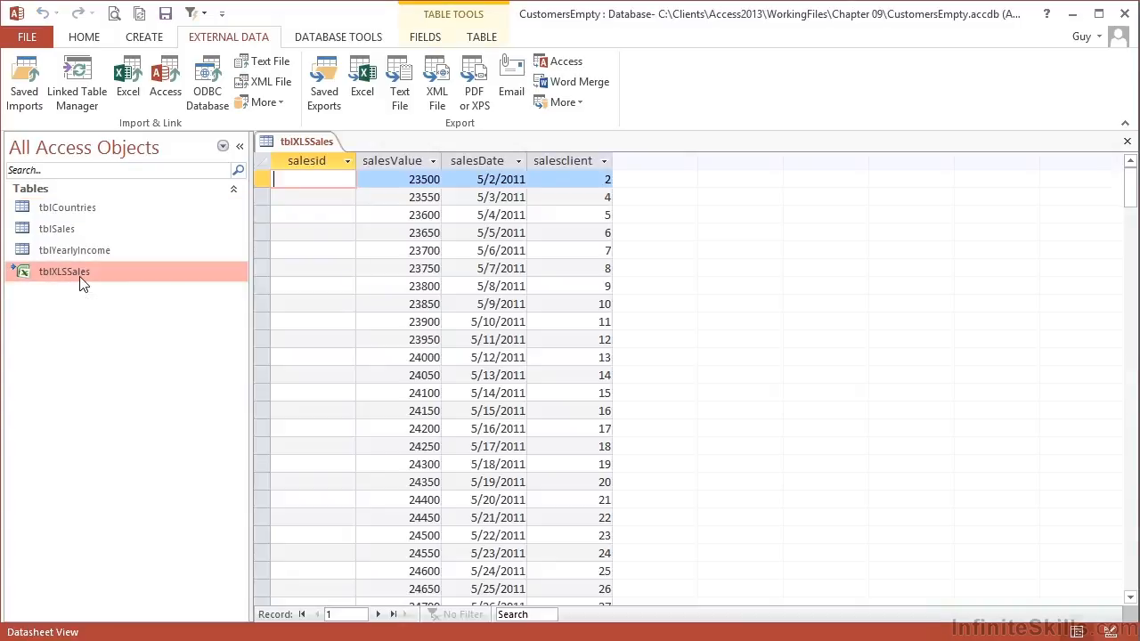
pyautogui.scroll(-14, 432, 369)
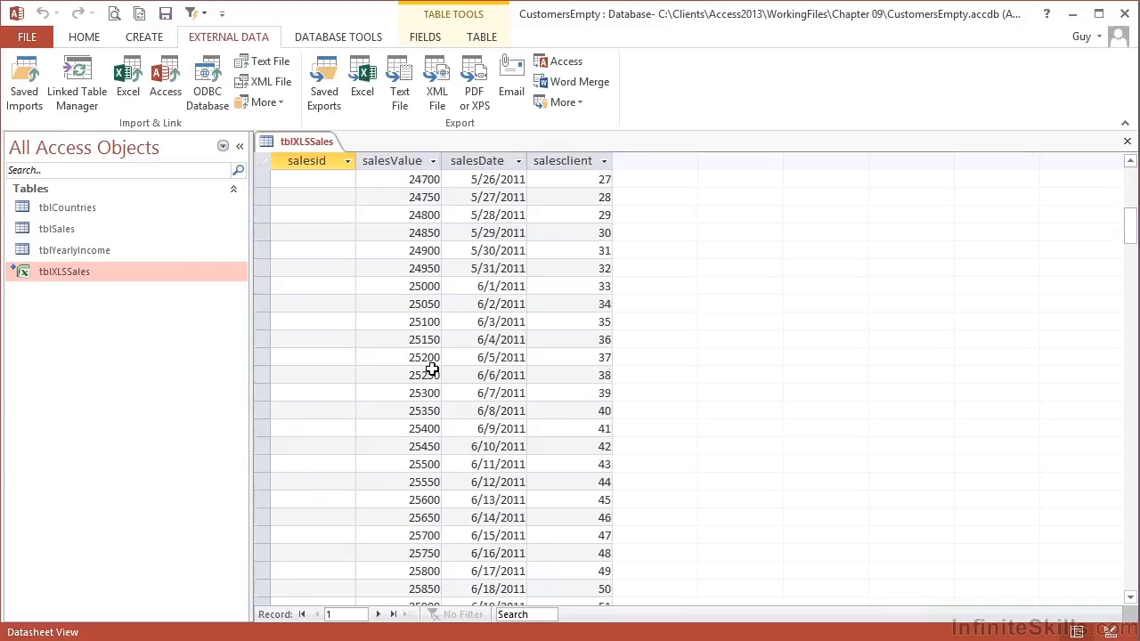
pyautogui.scroll(14, 432, 370)
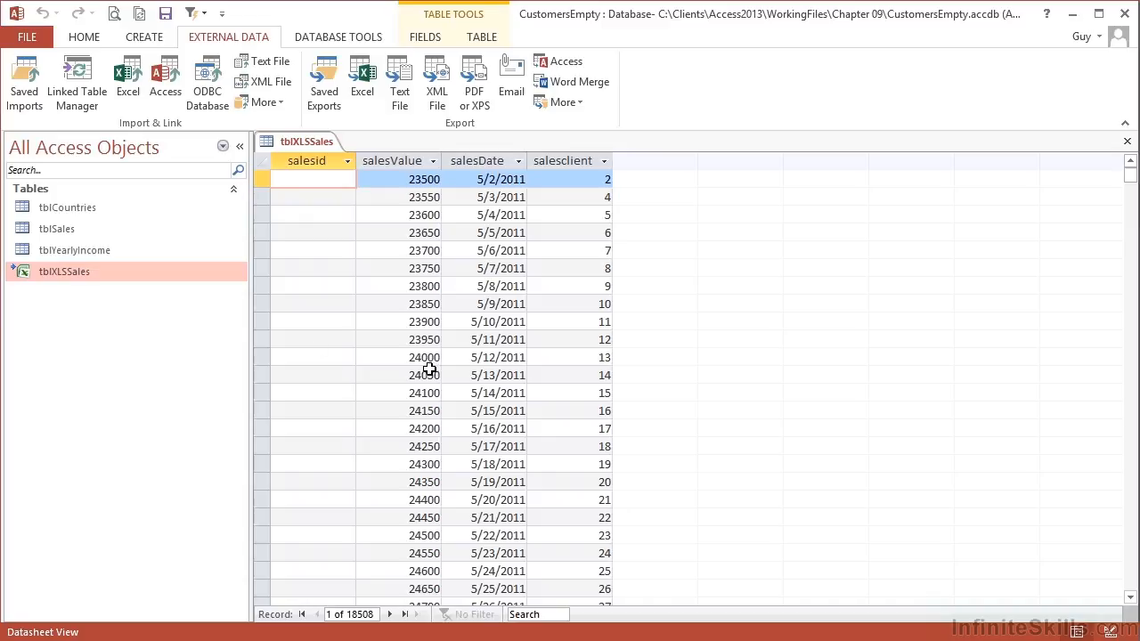
# Examine the field data types and properties of tblXLSSales in Design View and return to Datasheet View
pyautogui.rightClick(73, 275)
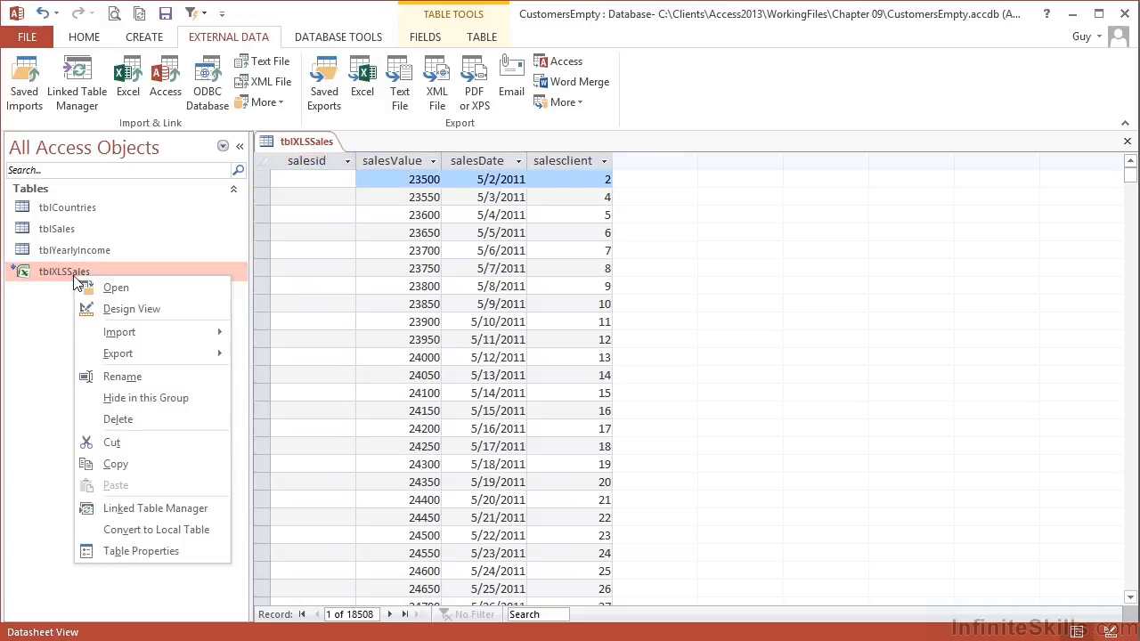
pyautogui.click(131, 309)
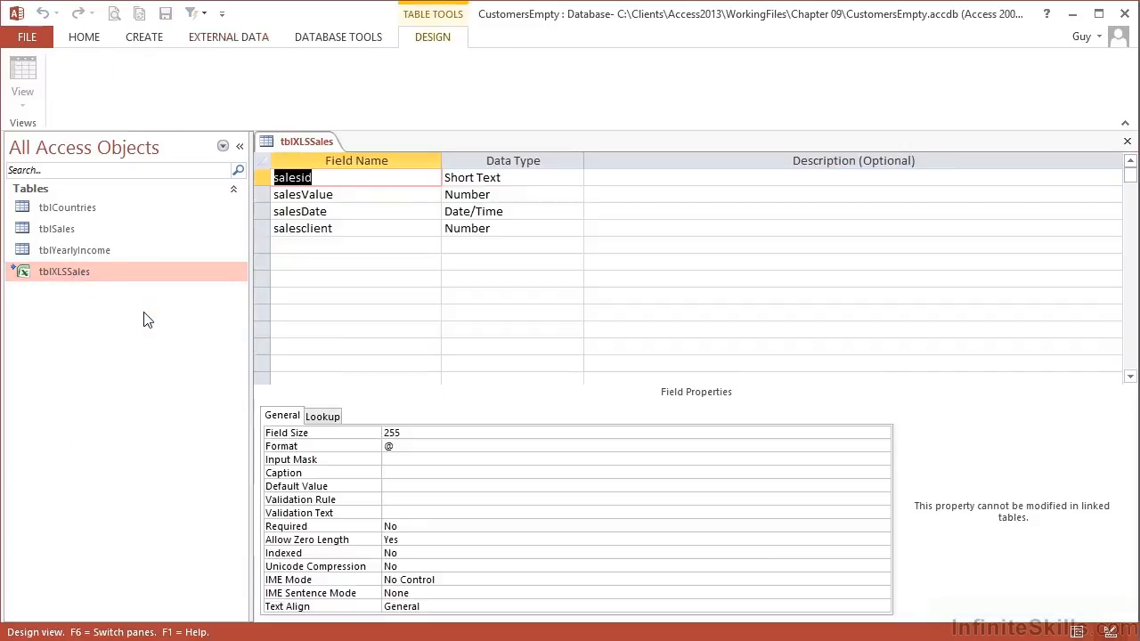
pyautogui.click(371, 198)
pyautogui.click(365, 213)
pyautogui.click(360, 226)
pyautogui.click(357, 211)
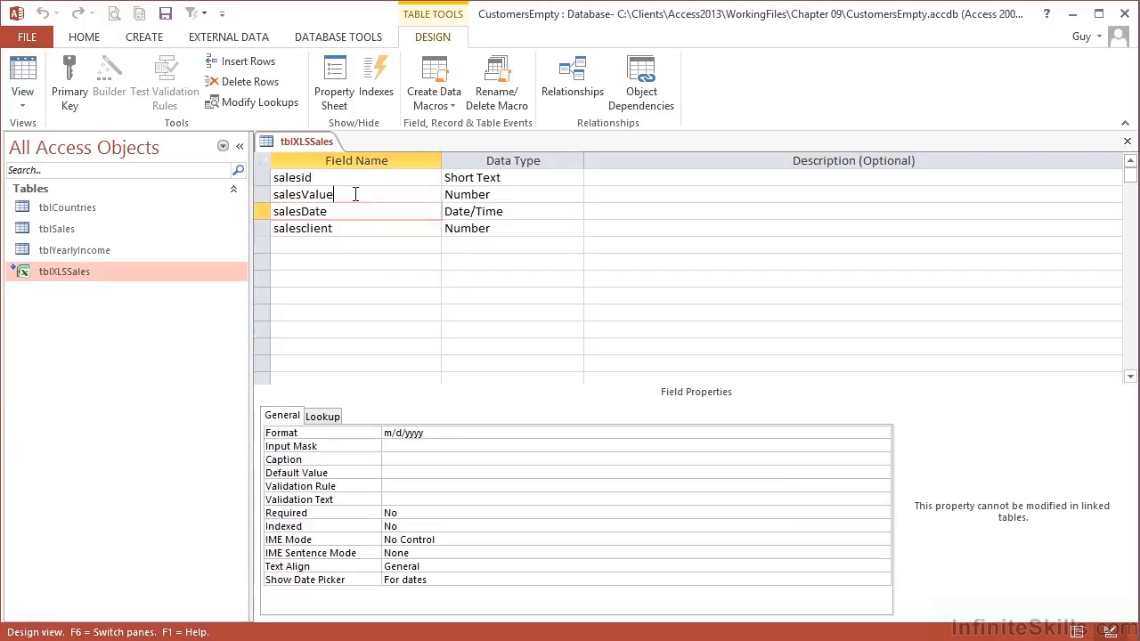
pyautogui.click(356, 194)
pyautogui.click(356, 179)
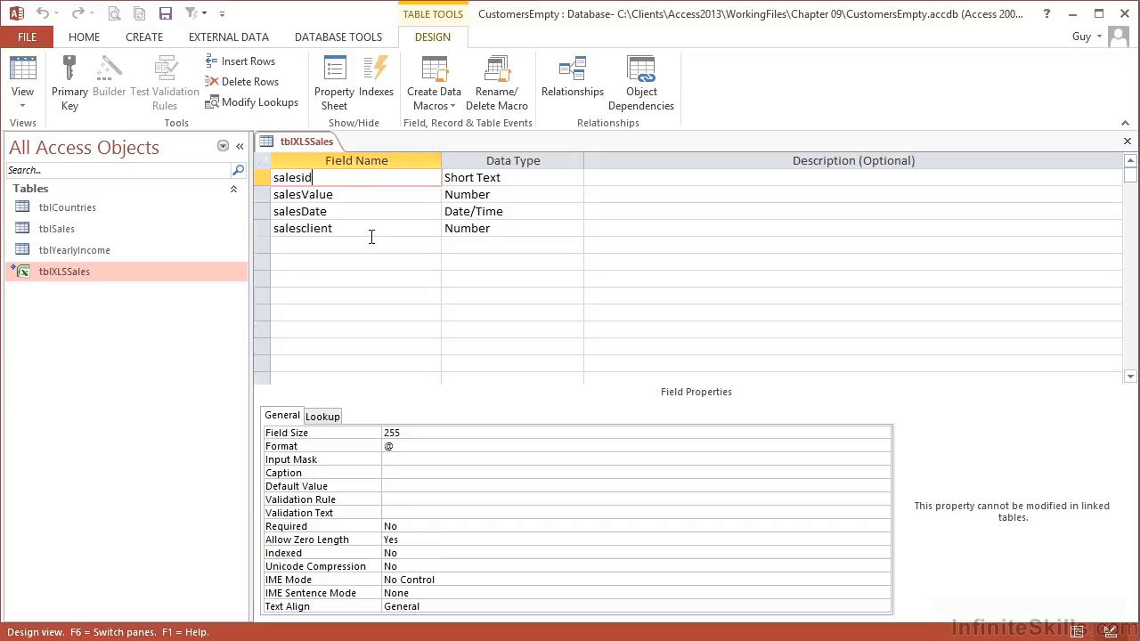
pyautogui.click(21, 93)
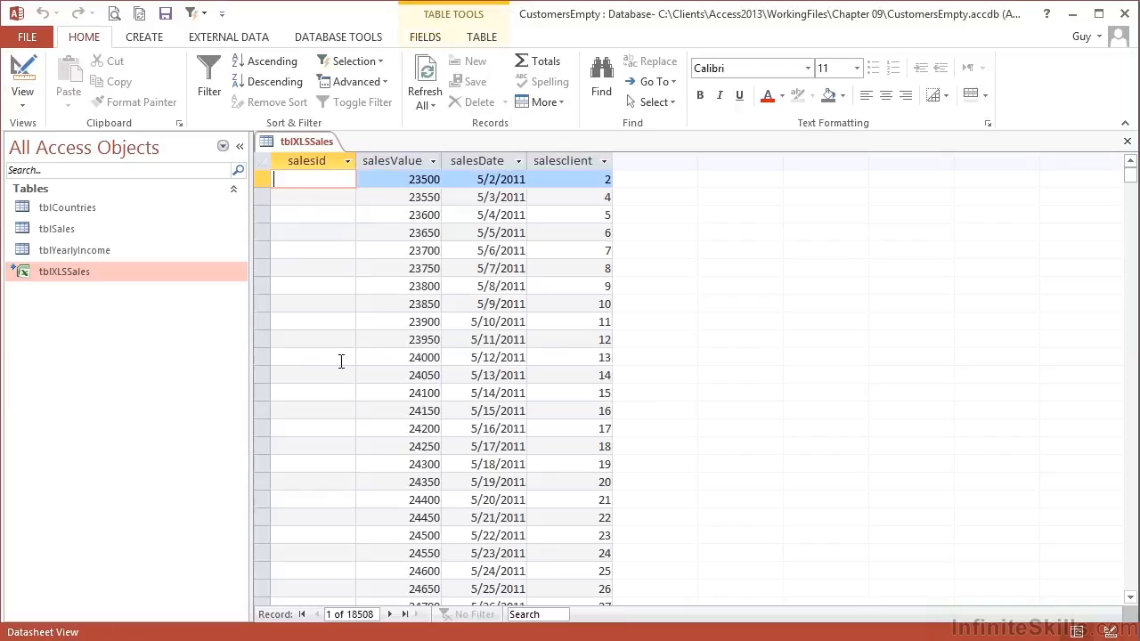